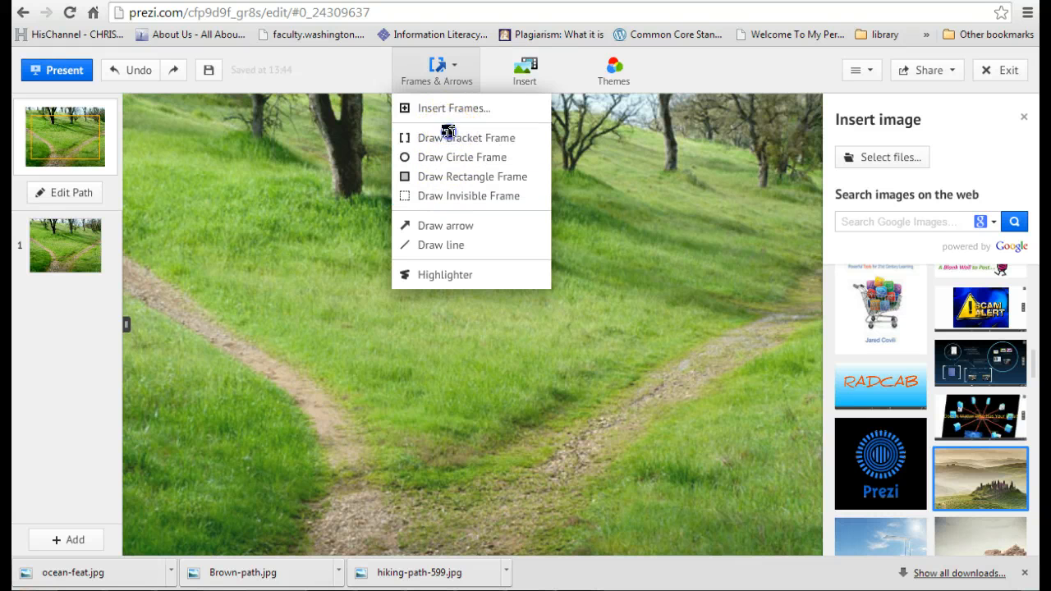
Step: Draw a tall bracket frame on the grass between the two trails and add it to the presentation path
left_click(448, 137)
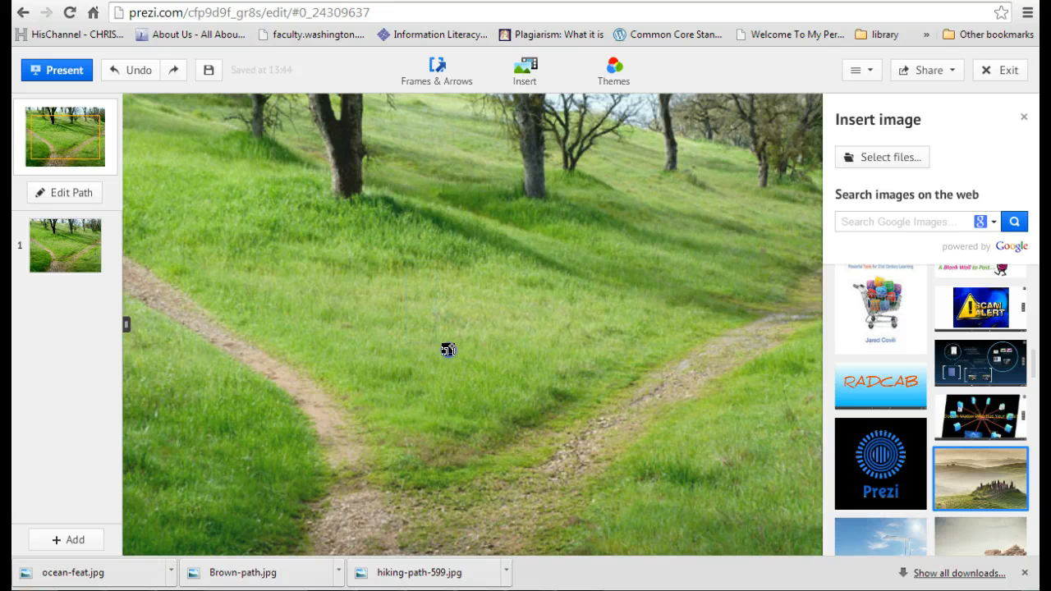
left_click_drag(448, 350, 515, 418)
left_click(556, 378)
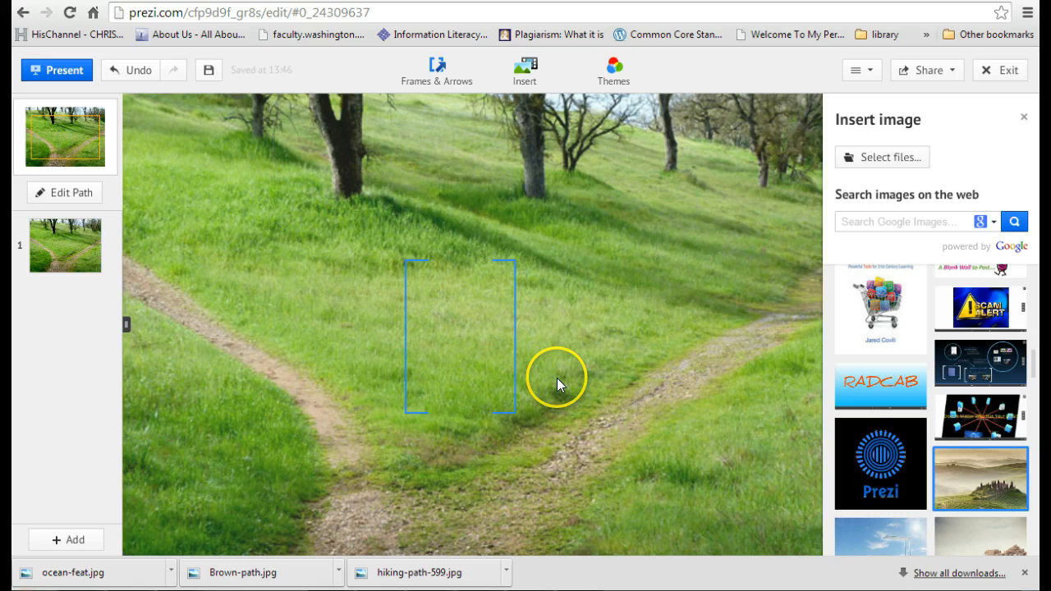
right_click(515, 300)
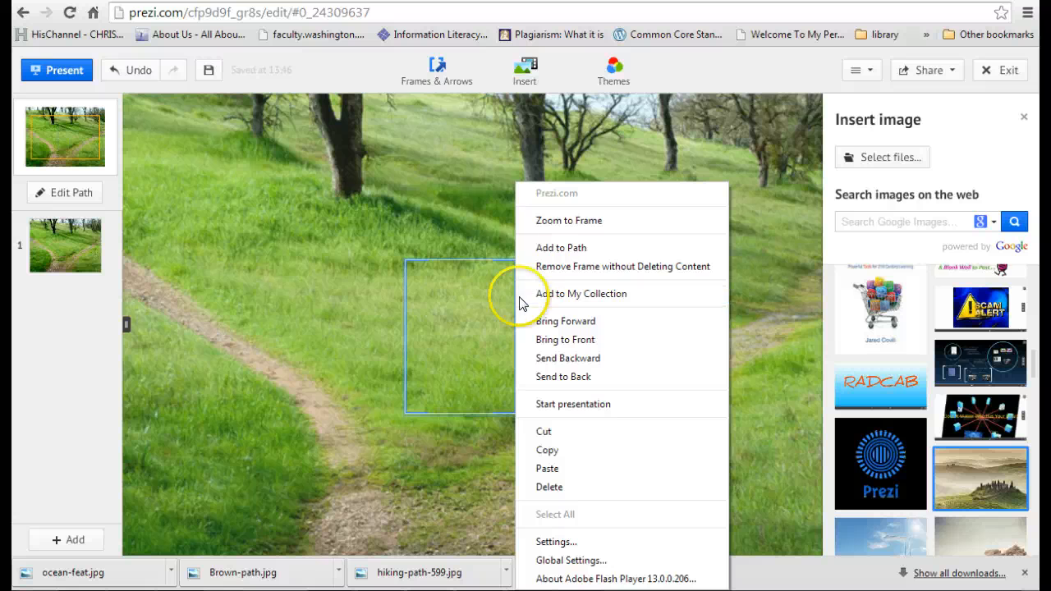
left_click(556, 251)
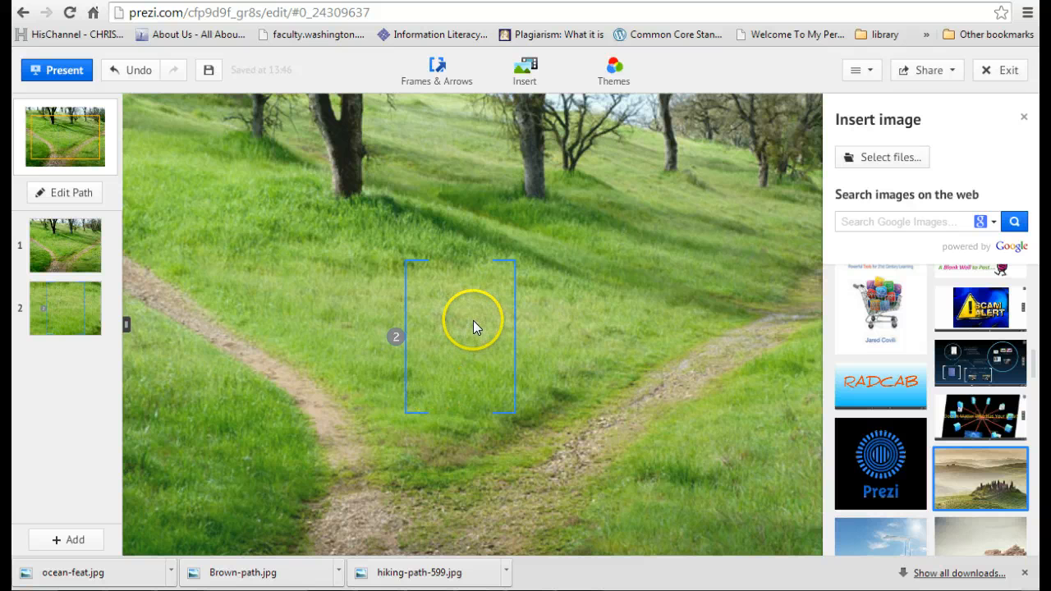
left_click_drag(473, 319, 479, 376)
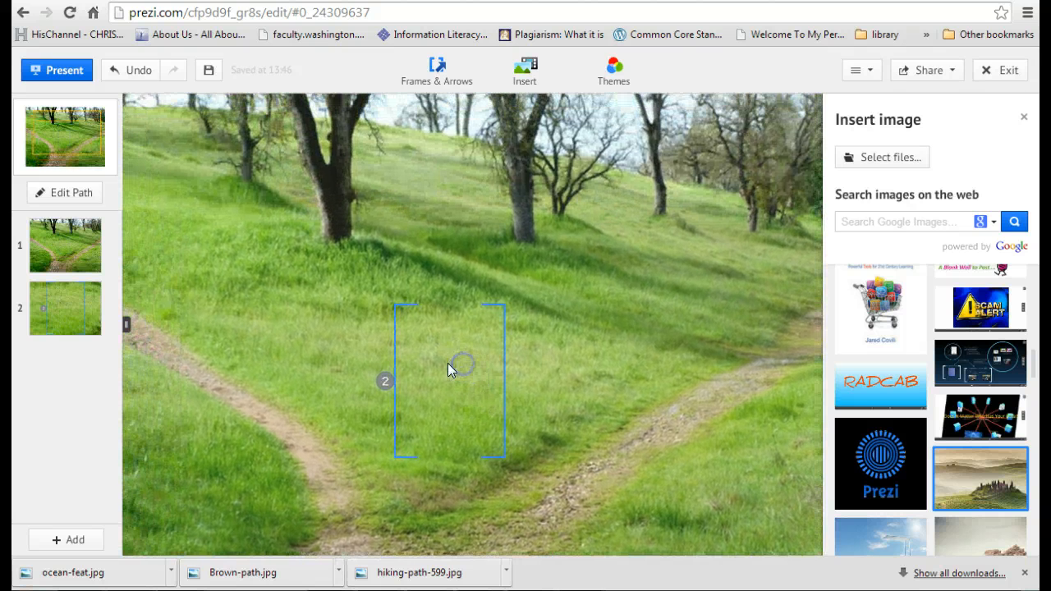
left_click(448, 366)
left_click(502, 417)
left_click(504, 416)
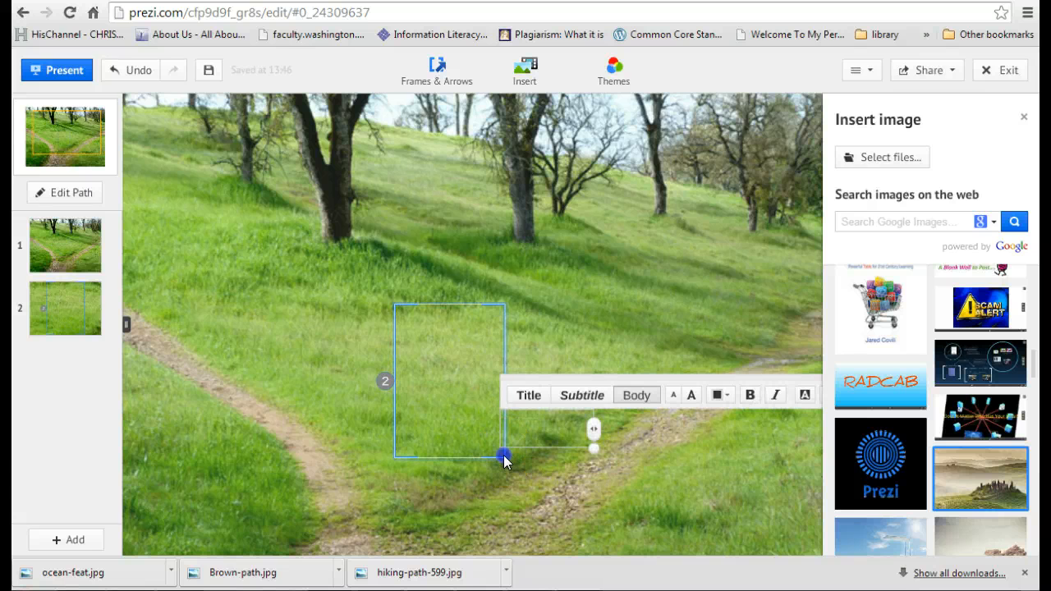
left_click(503, 460)
left_click(503, 460)
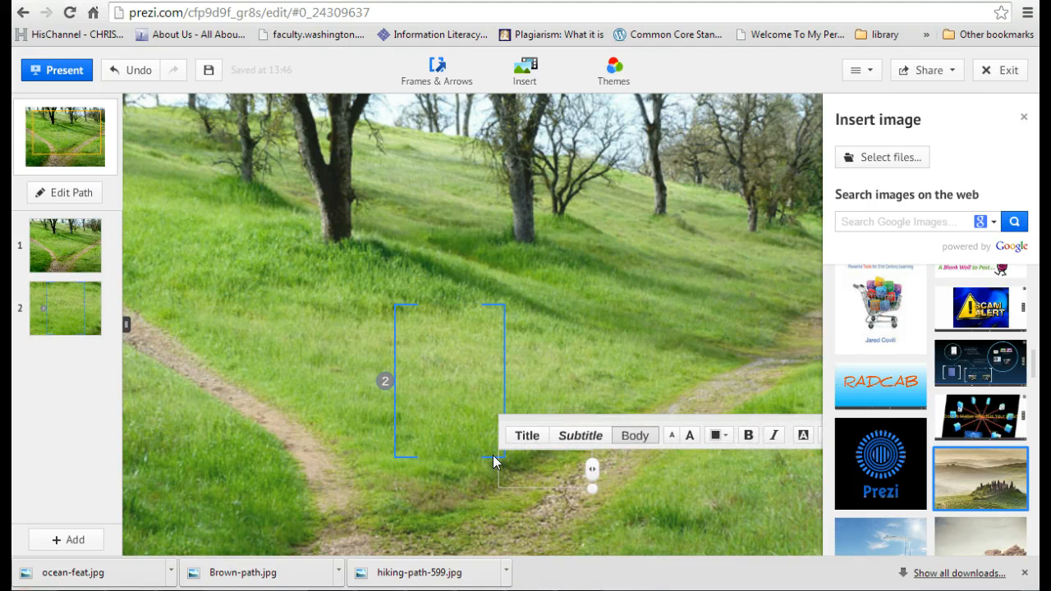
left_click(489, 455)
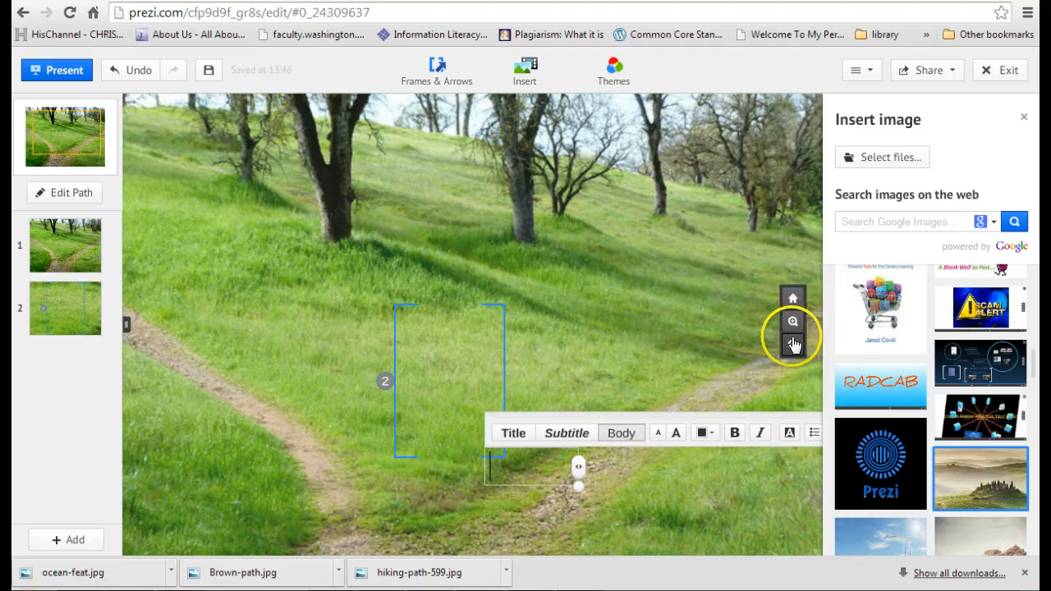
Step: Move the bracket frame up the slope so its upper edge sits level with the bases of the tree trunks
left_click(793, 322)
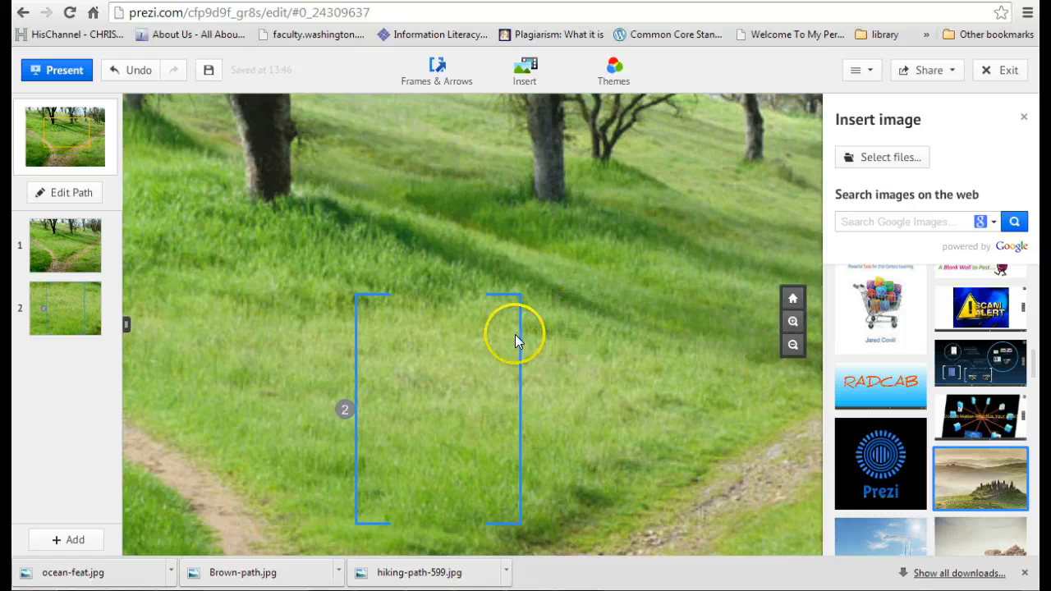
left_click(519, 333)
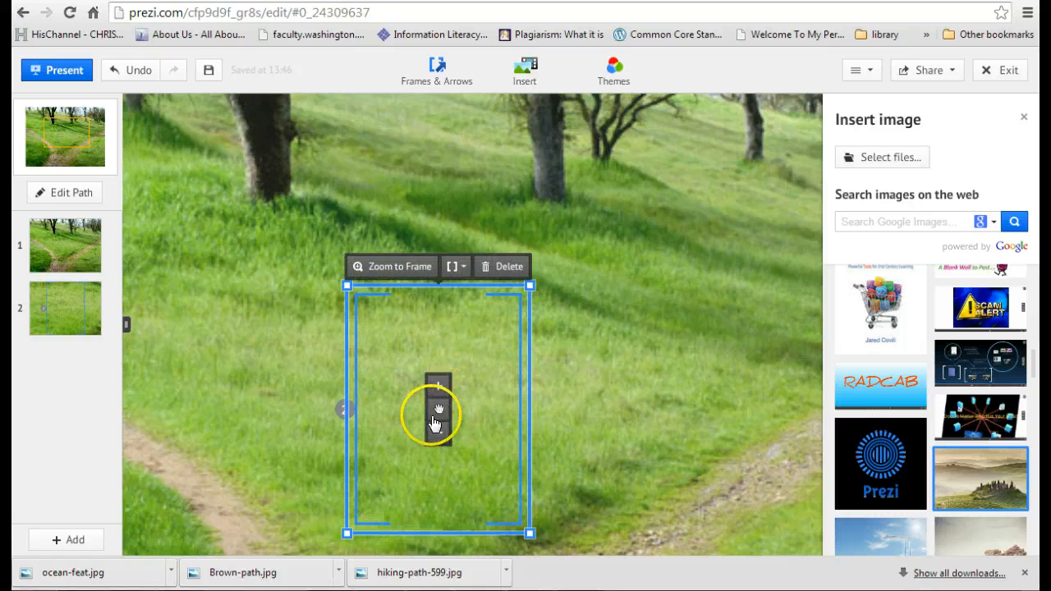
left_click_drag(361, 328, 391, 310)
left_click(529, 349)
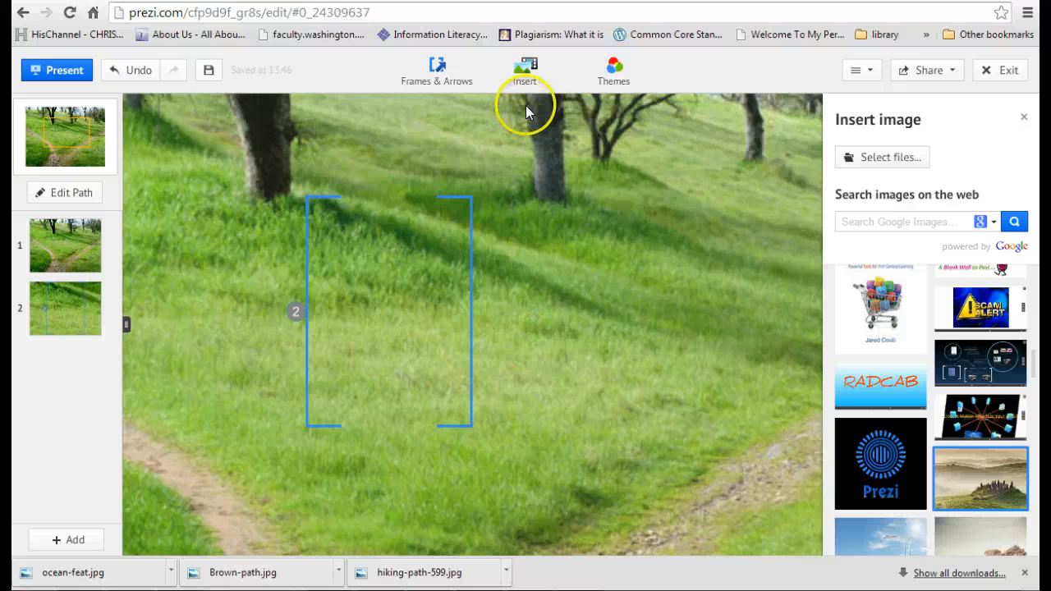
left_click(545, 65)
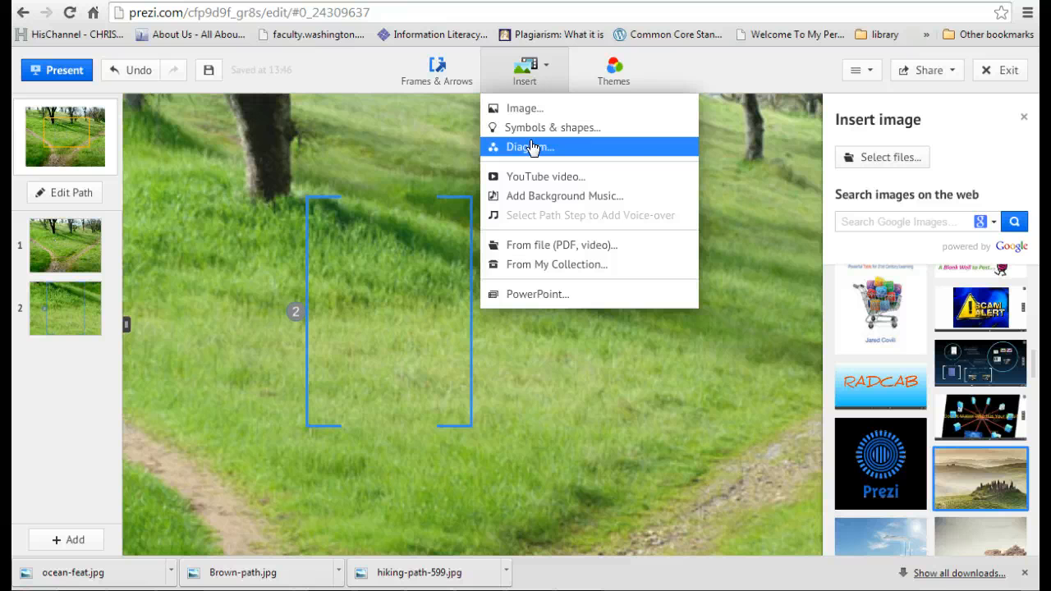
left_click(547, 415)
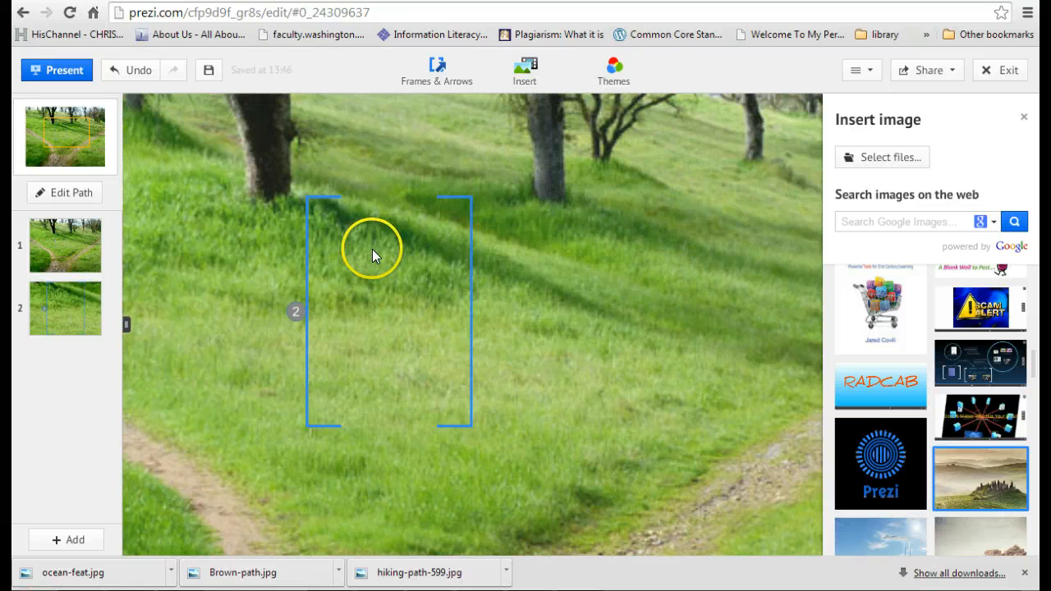
Step: Add the text "Title" inside the bracket frame and centre it near the frame's upper edge
double_click(372, 249)
type("Title")
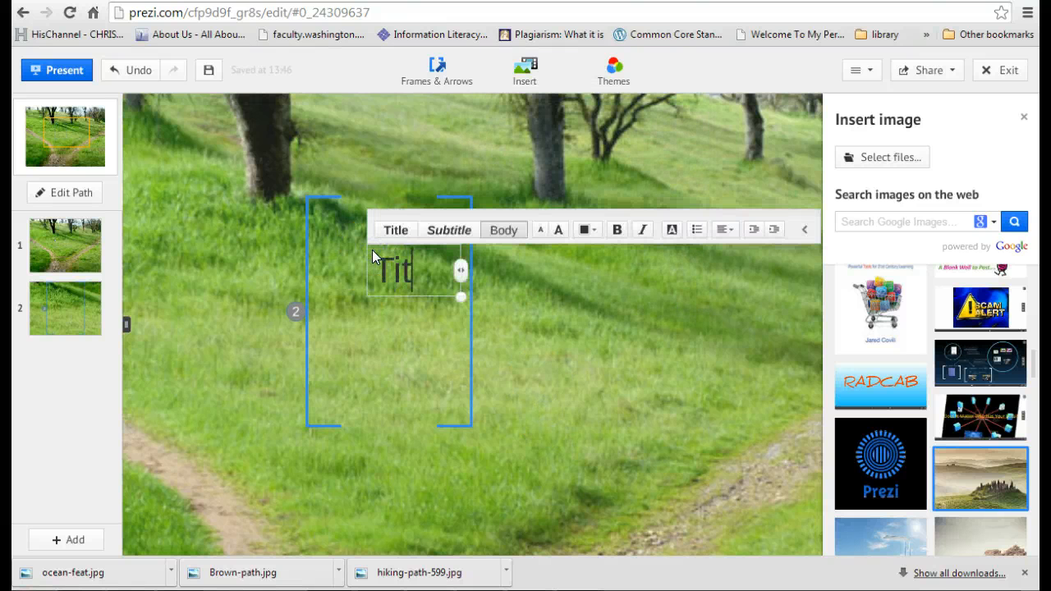
left_click(375, 378)
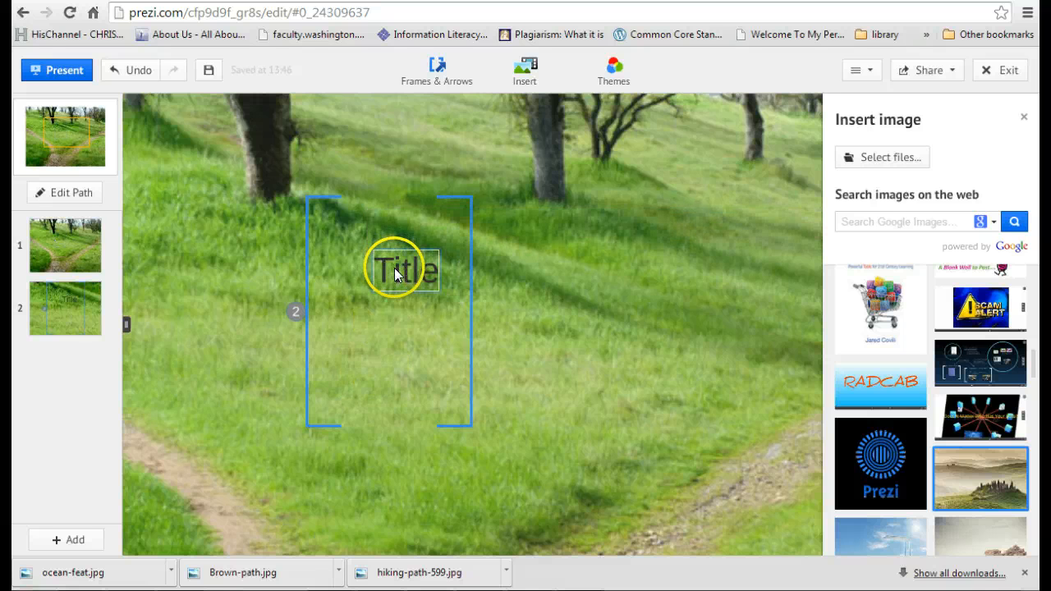
left_click_drag(394, 267, 375, 250)
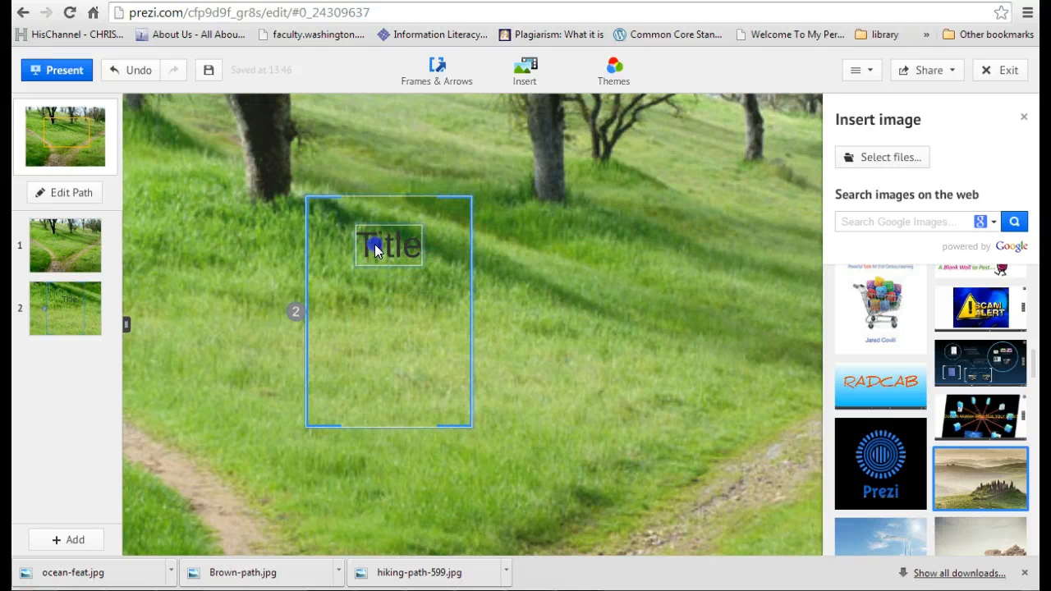
left_click(562, 378)
left_click(539, 232)
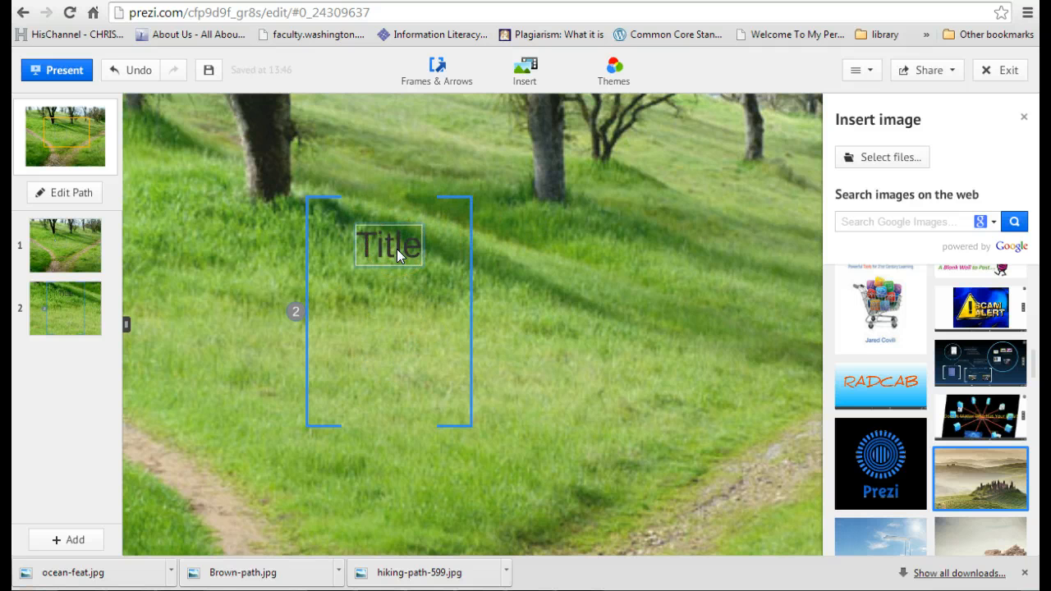
Step: Add the "Title" text to the presentation path as its own path point
left_click(422, 235)
right_click(416, 262)
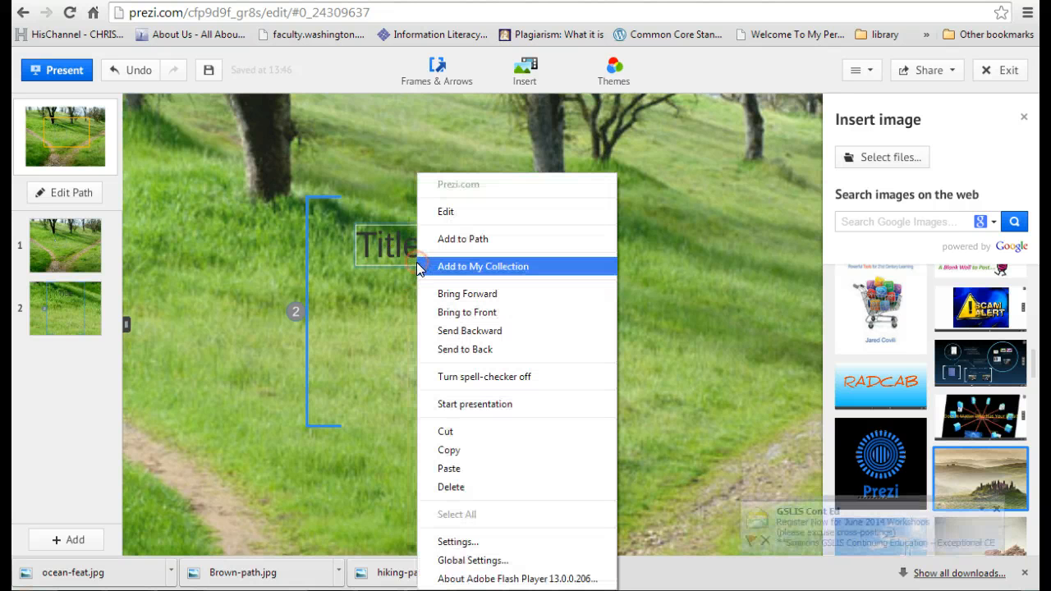
left_click(443, 236)
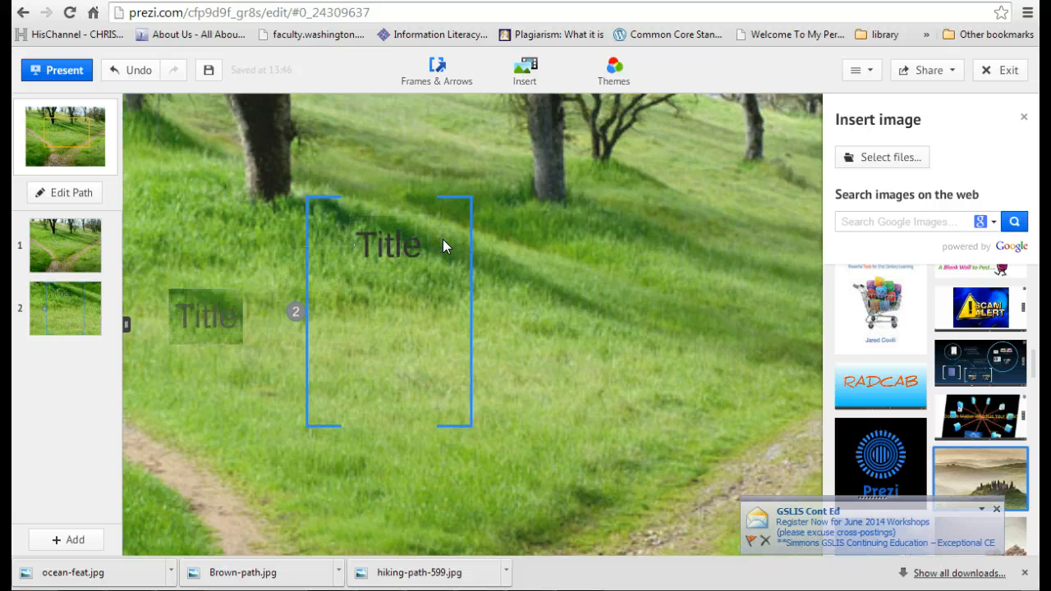
Step: Insert the "Going Google" shopping cart image into the bracket frame below the title text
left_click(892, 297)
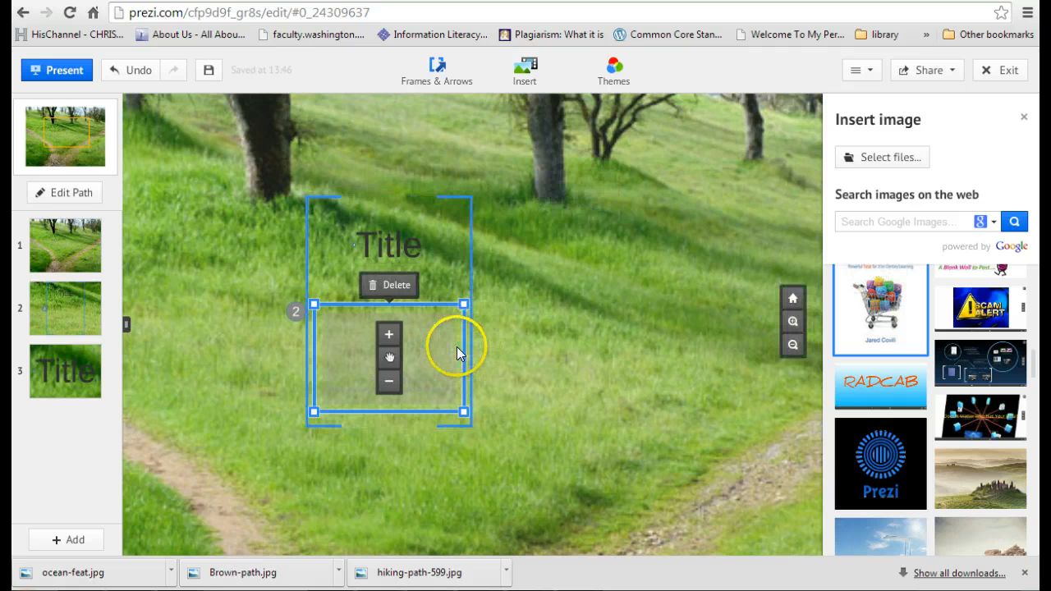
right_click(462, 340)
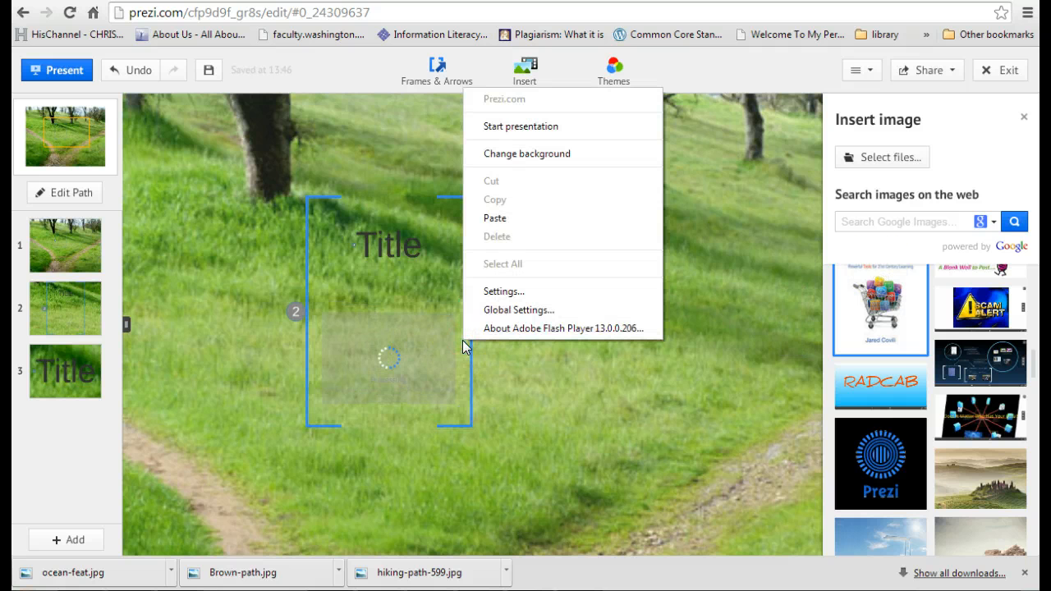
left_click(504, 378)
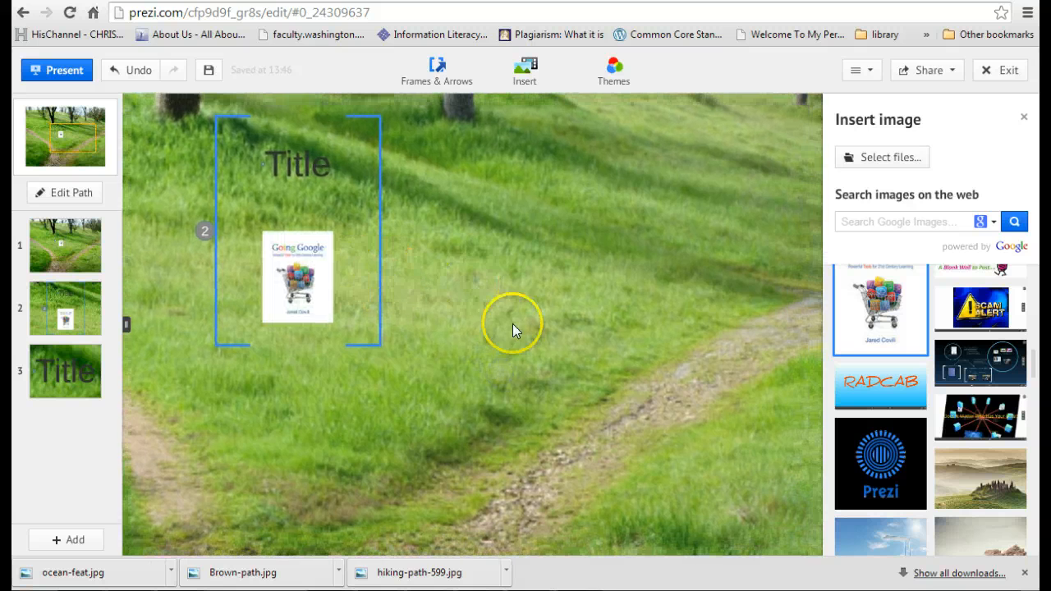
Step: Add the "Going Google" image to the presentation path
right_click(331, 271)
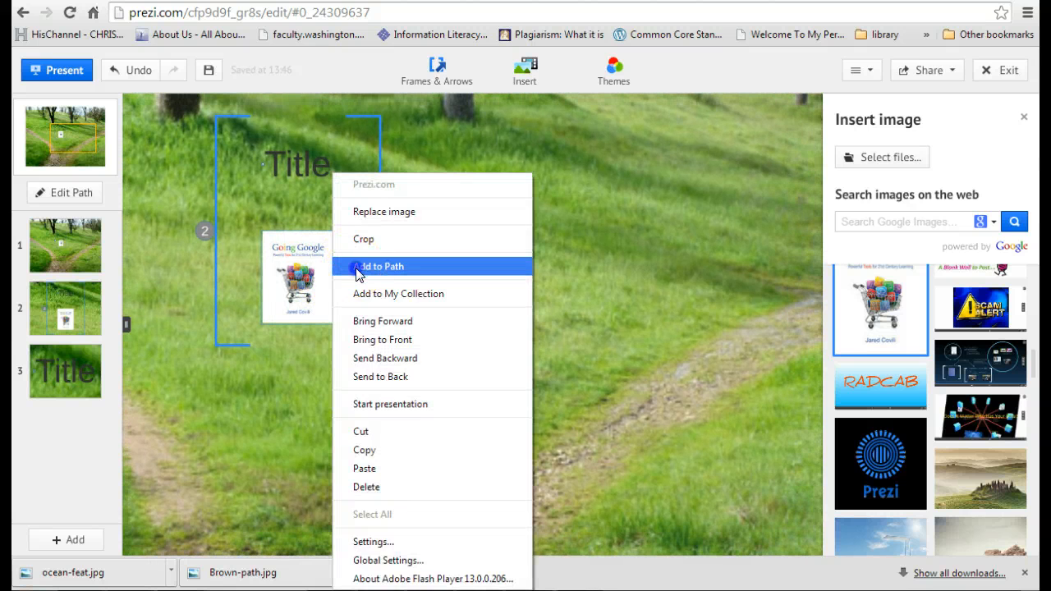
left_click(355, 267)
left_click_drag(475, 284, 600, 358)
Step: View path points 1 to 4 in order to check how the presentation moves between them
left_click(60, 261)
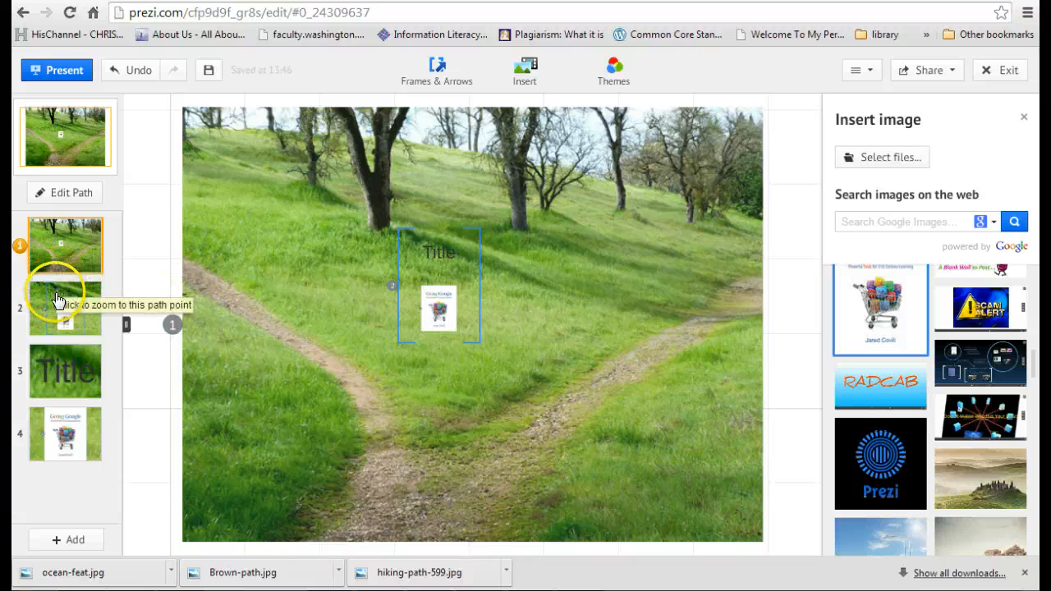
left_click(57, 301)
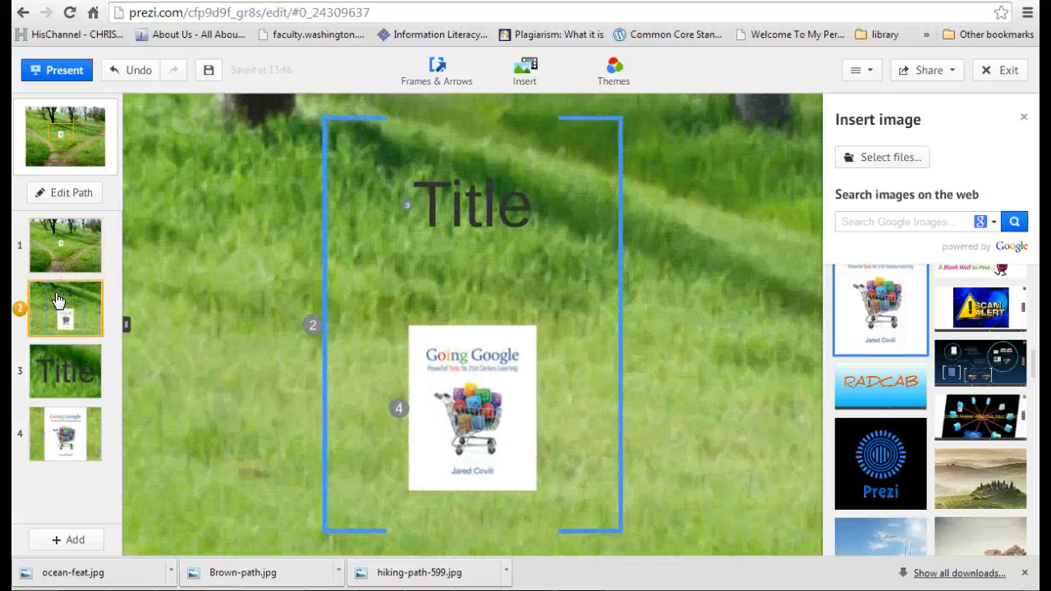
left_click(52, 371)
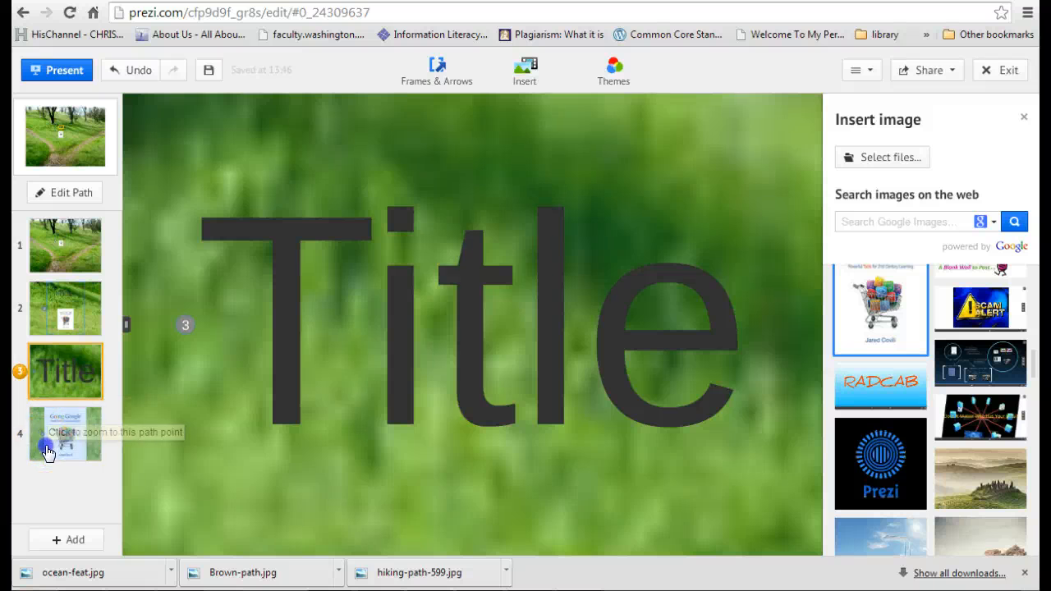
left_click(47, 451)
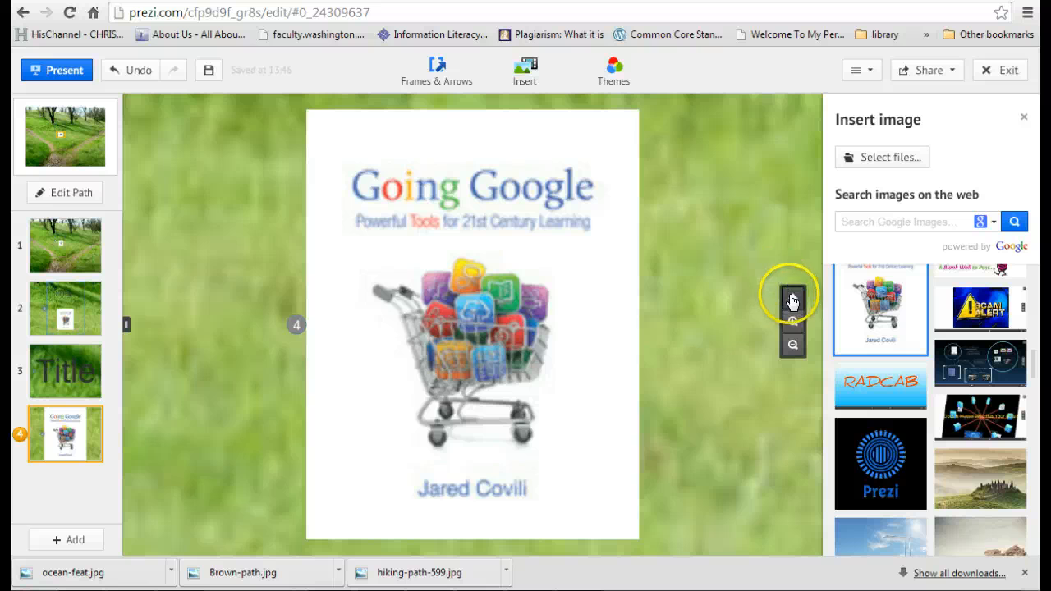
Step: Shrink the bracket frame together with its title and image to a small fraction of its size
left_click(792, 298)
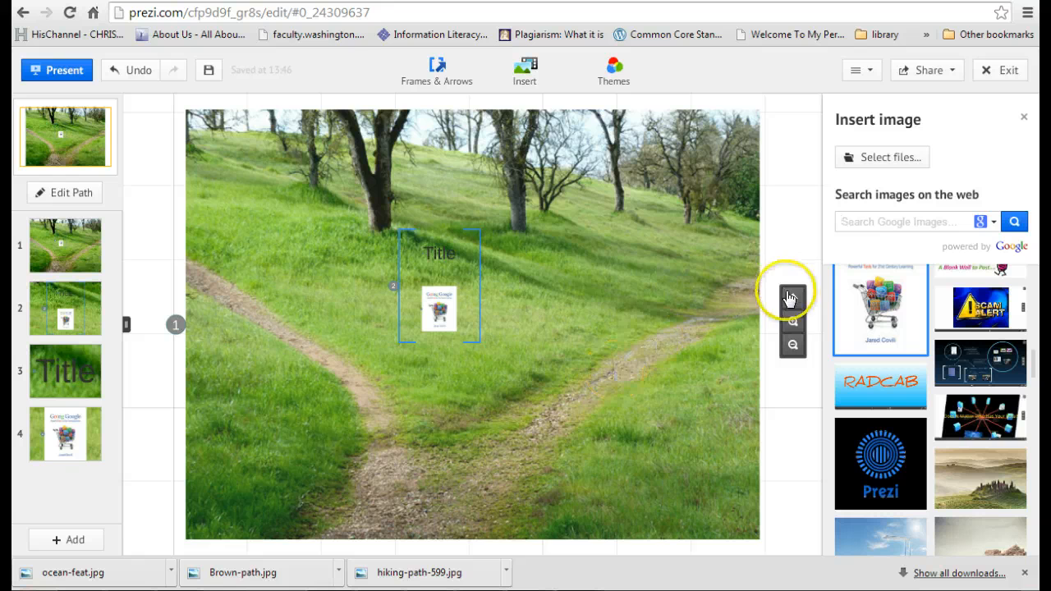
left_click(792, 323)
left_click(793, 323)
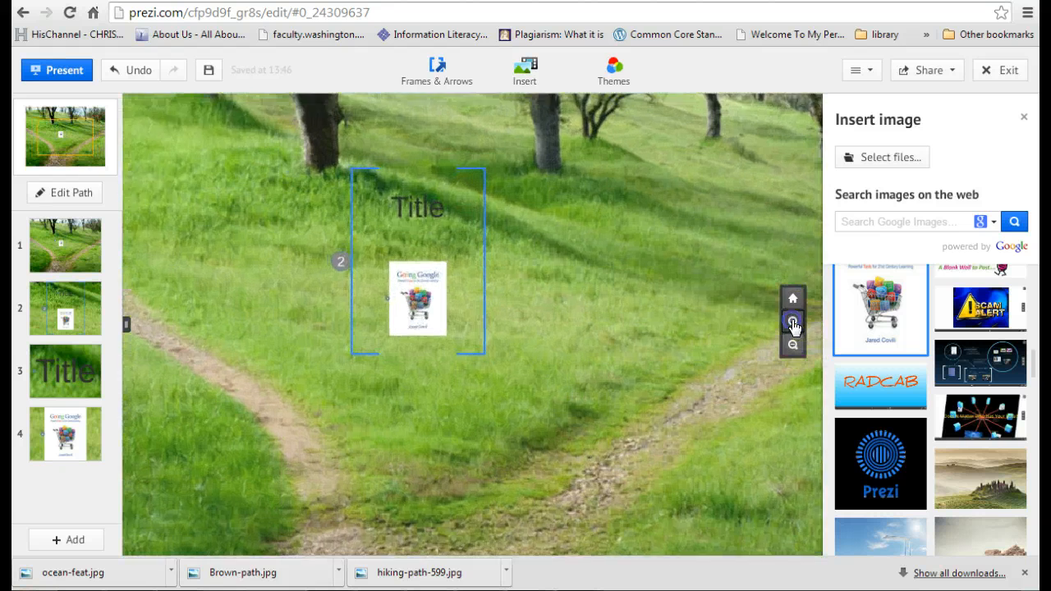
left_click_drag(577, 249, 614, 393)
left_click(458, 348)
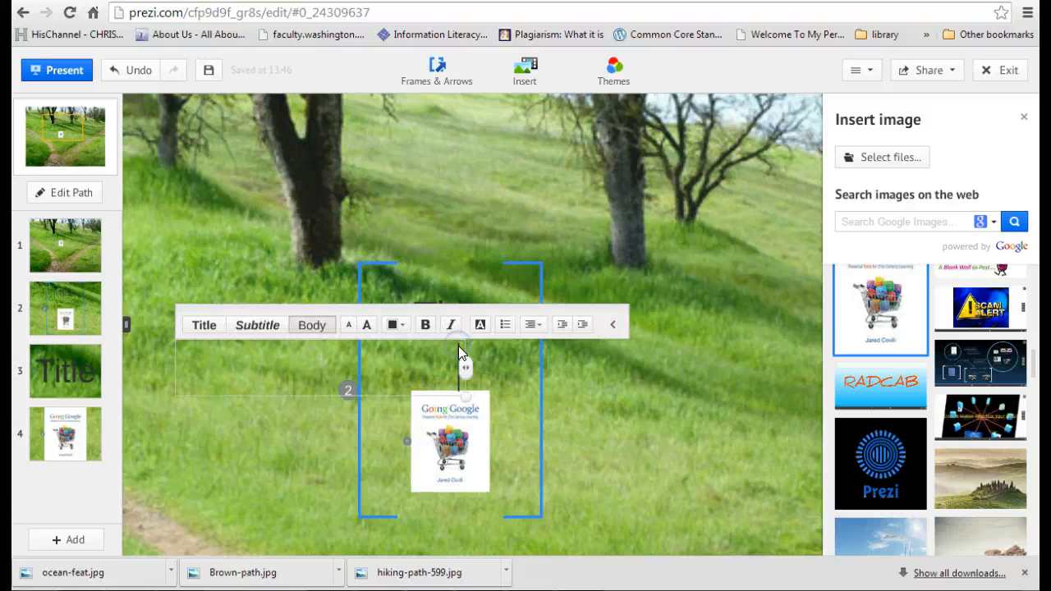
left_click(540, 415)
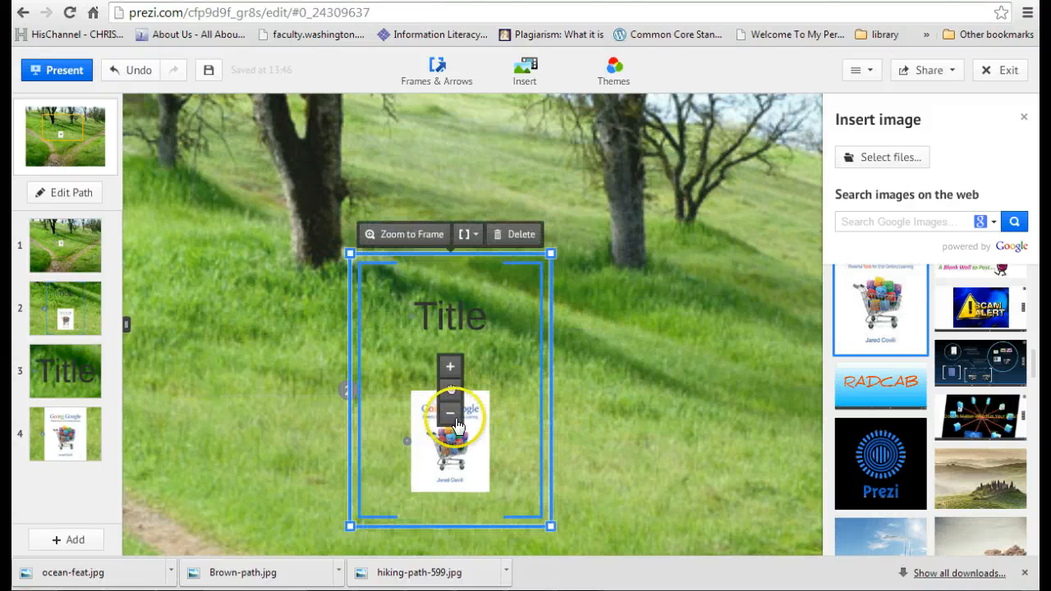
left_click(450, 417)
left_click(450, 417)
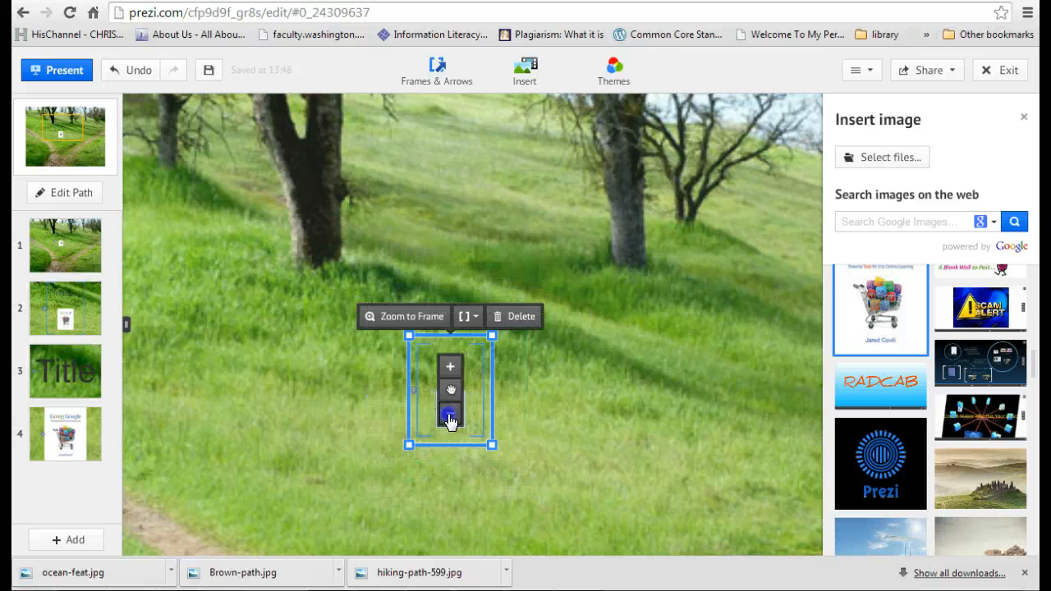
left_click(450, 417)
left_click(450, 418)
Step: Move the small frame with its contents onto the dark trunk of the large forked tree
left_click_drag(450, 391, 315, 181)
left_click_drag(394, 236, 481, 389)
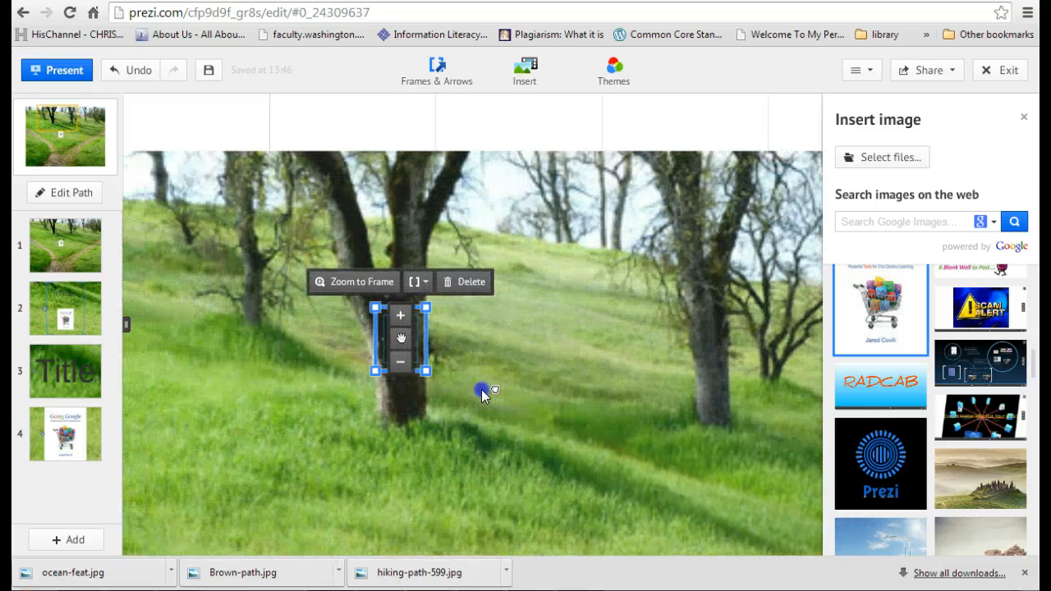
left_click(792, 322)
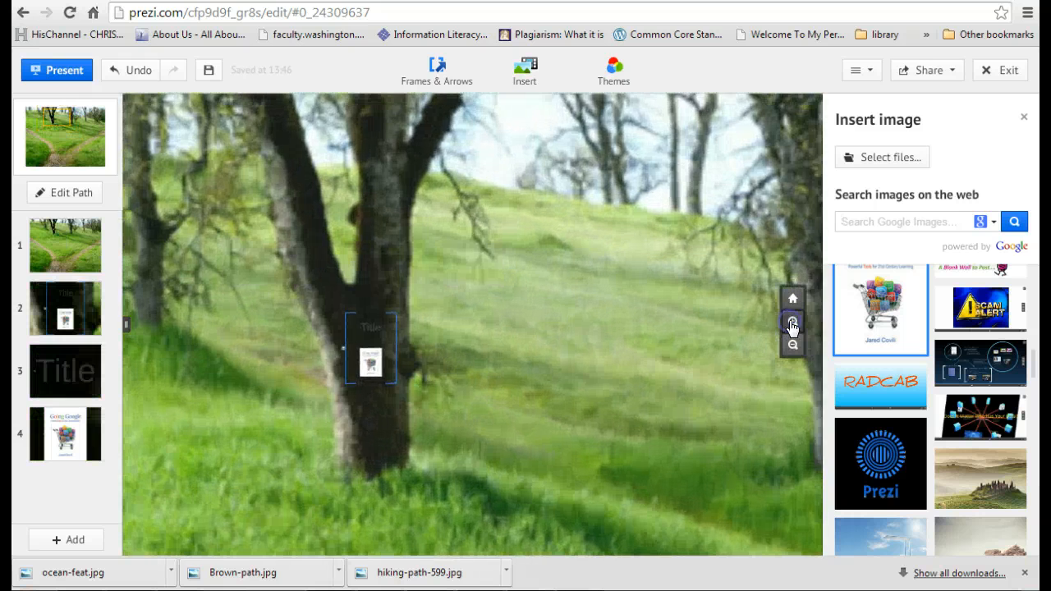
left_click(792, 322)
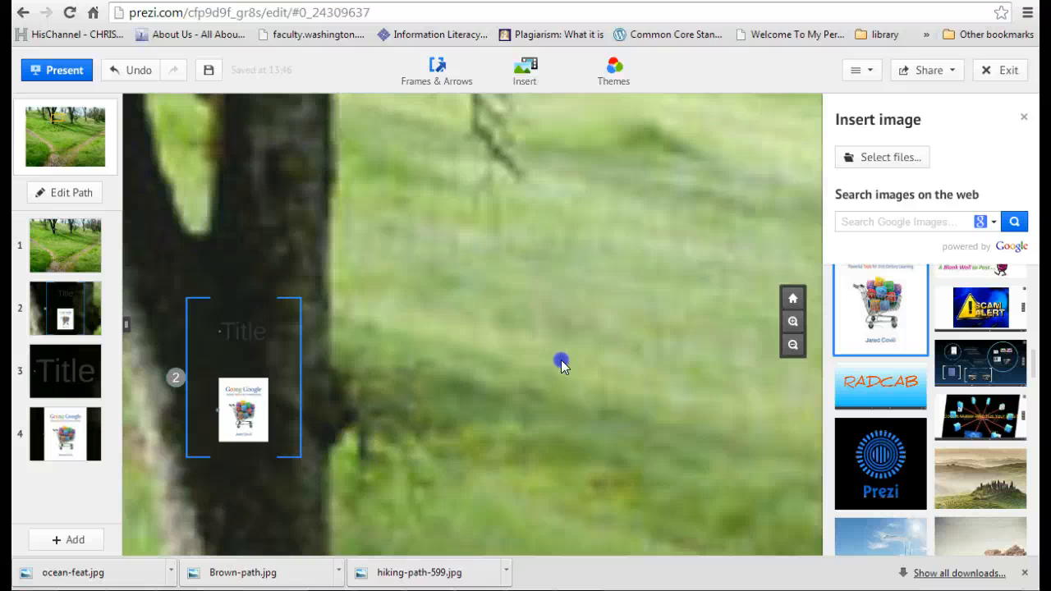
Step: Shrink the bracket frame with its title and image further and reposition it slightly higher on the tree trunk
left_click_drag(561, 361, 752, 362)
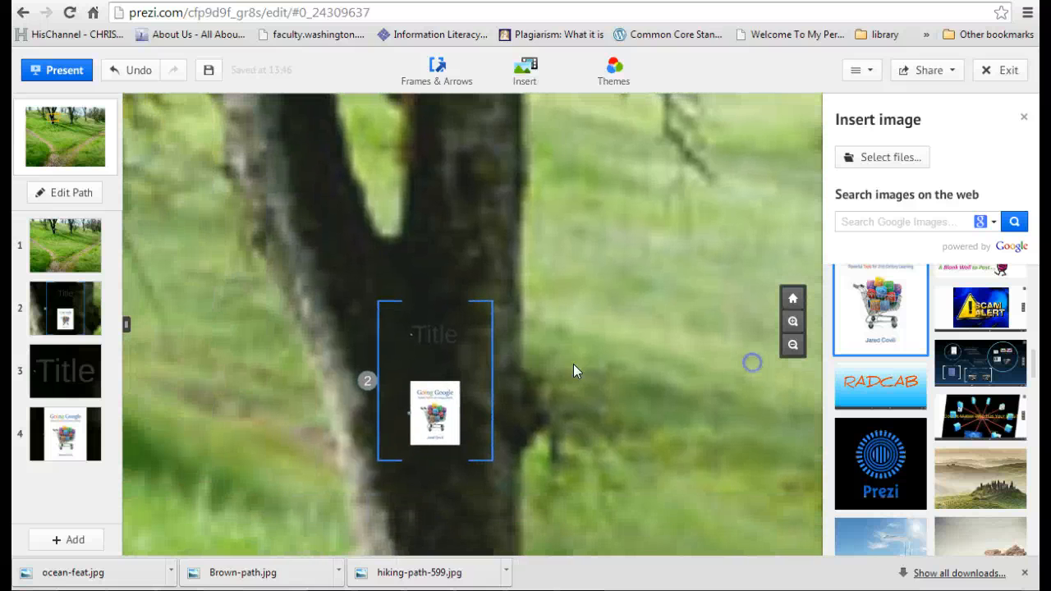
left_click(492, 371)
left_click(435, 401)
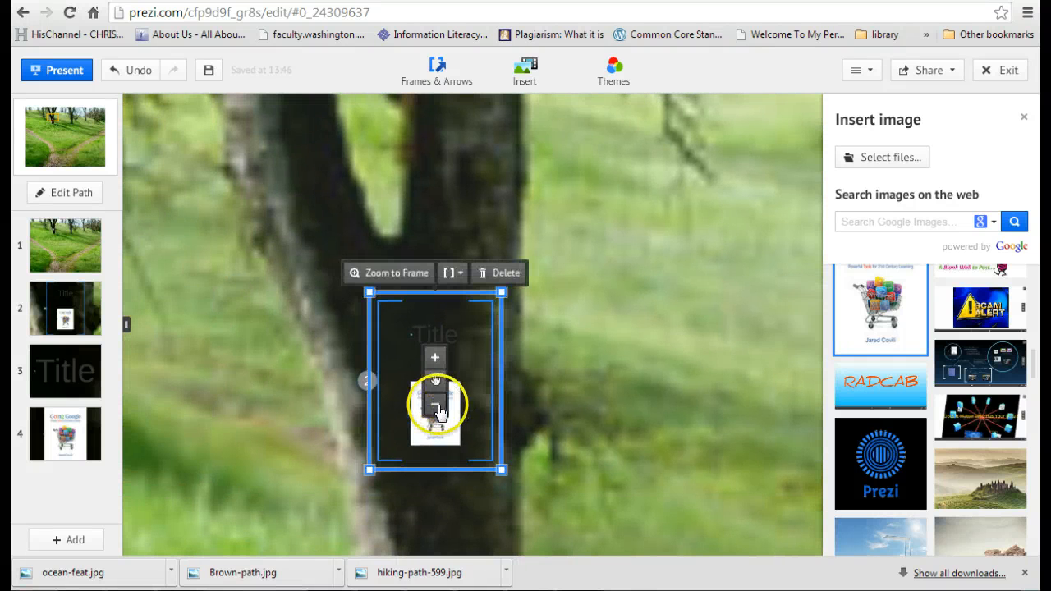
left_click(438, 406)
left_click(435, 408)
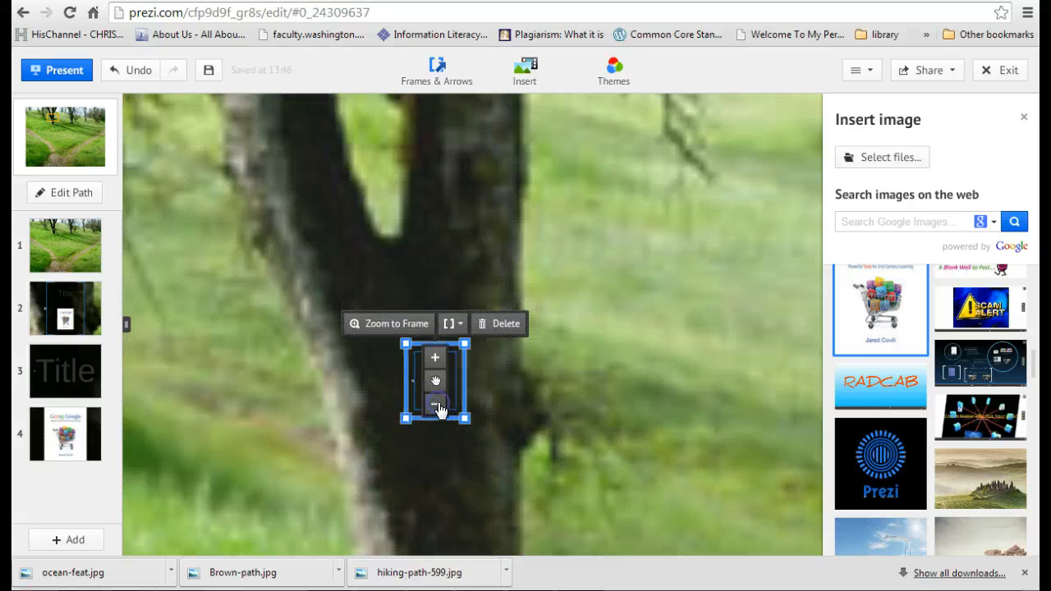
left_click_drag(426, 372, 447, 308)
Step: Change the frame style of the small bracket frame on the trunk to Invisible
left_click(447, 292)
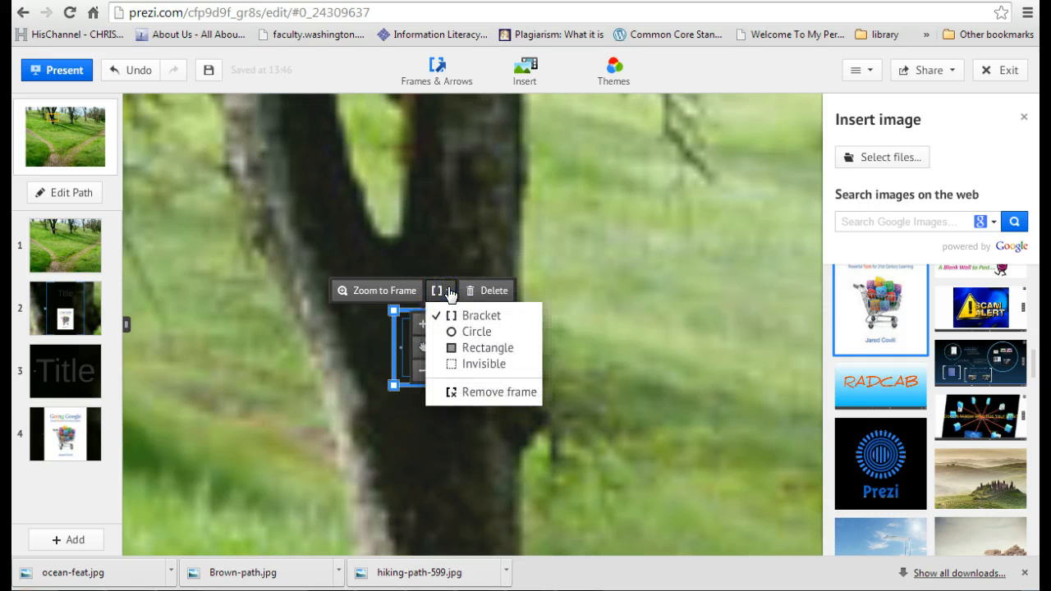
left_click(455, 372)
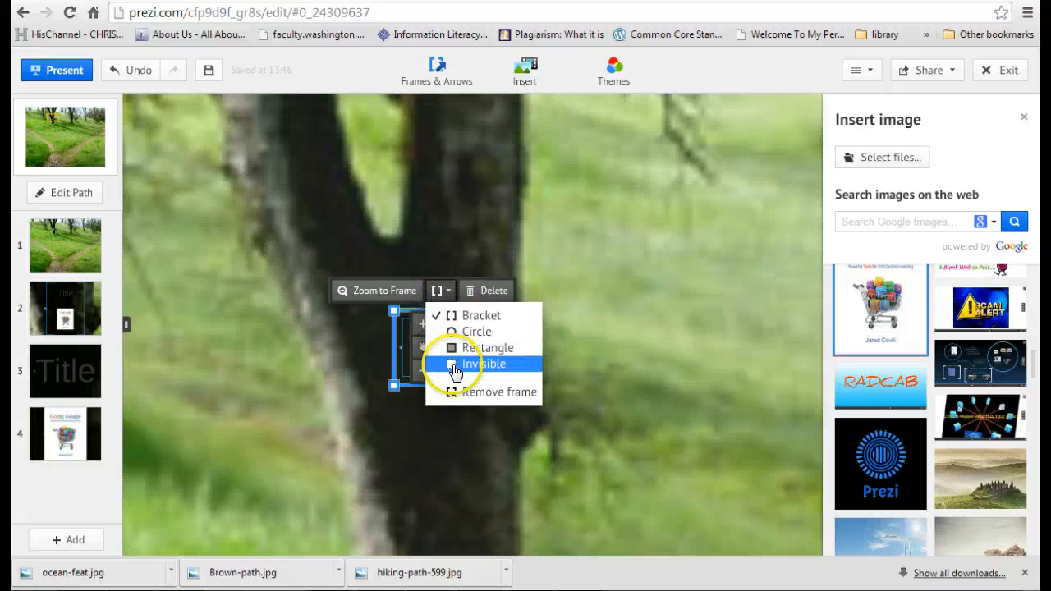
left_click(470, 359)
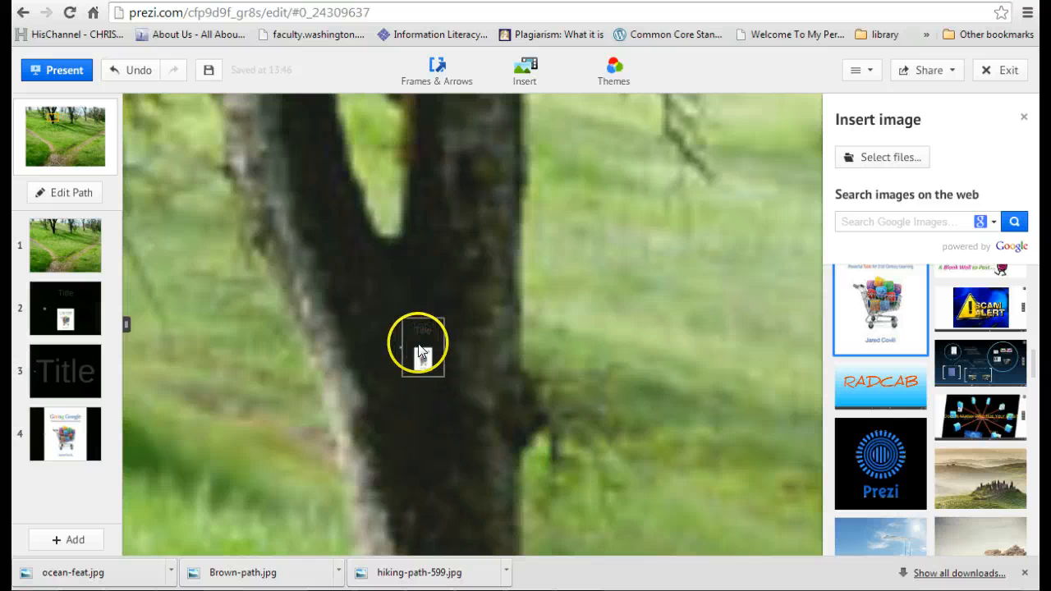
Step: Add a circle frame template with a caption, text and an image below them to the middle of the trail photo
mouse_move(799, 264)
left_click(793, 298)
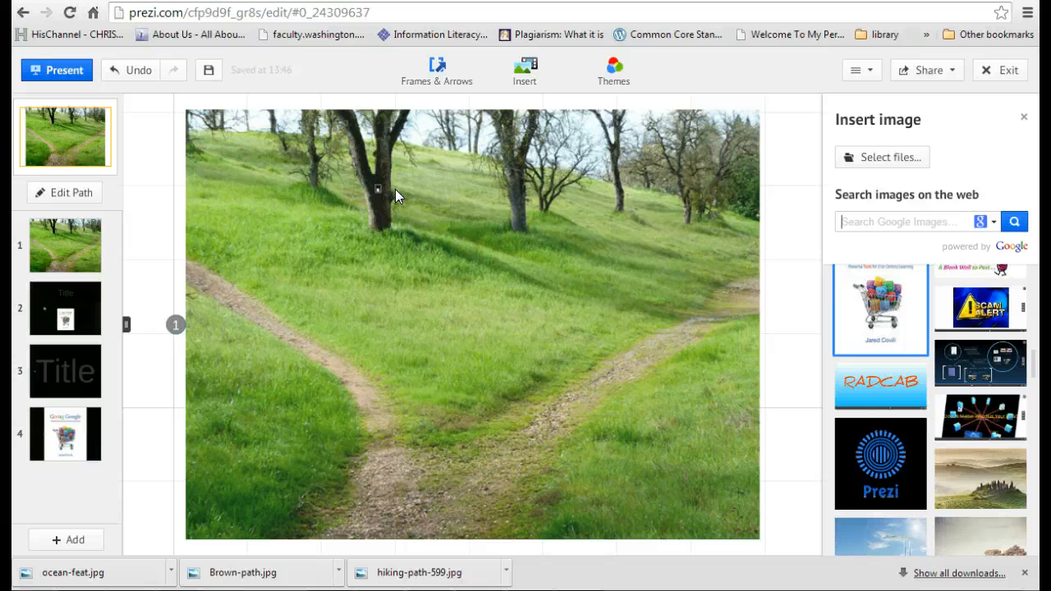
left_click(545, 71)
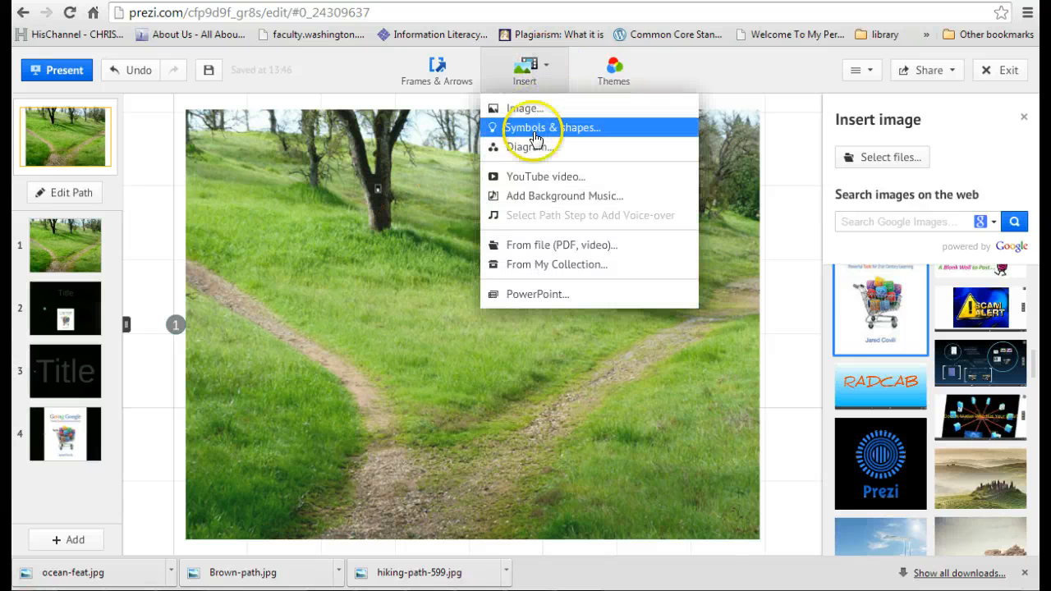
left_click(71, 540)
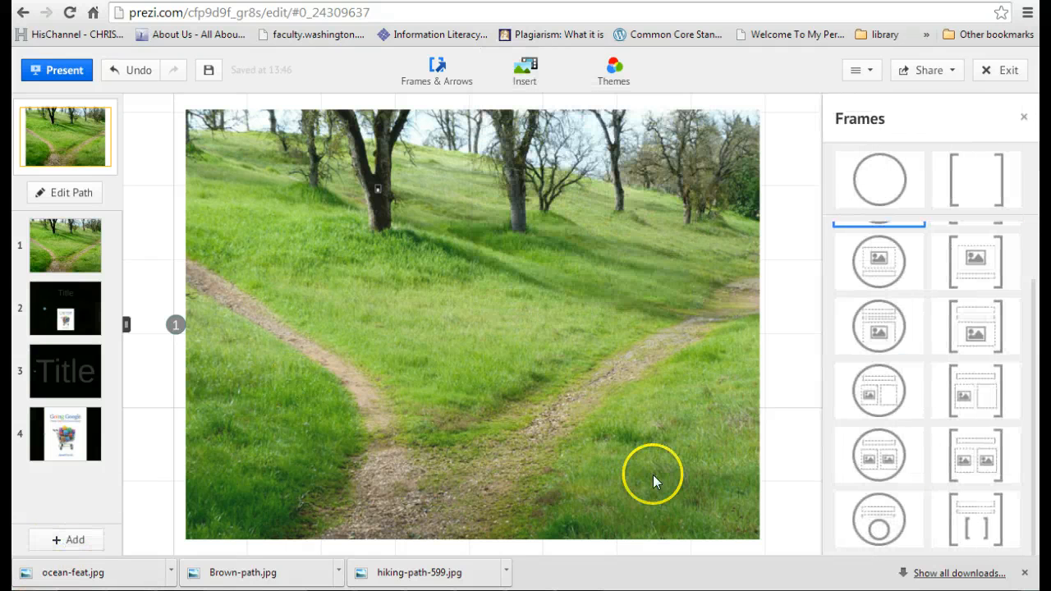
left_click(1034, 313)
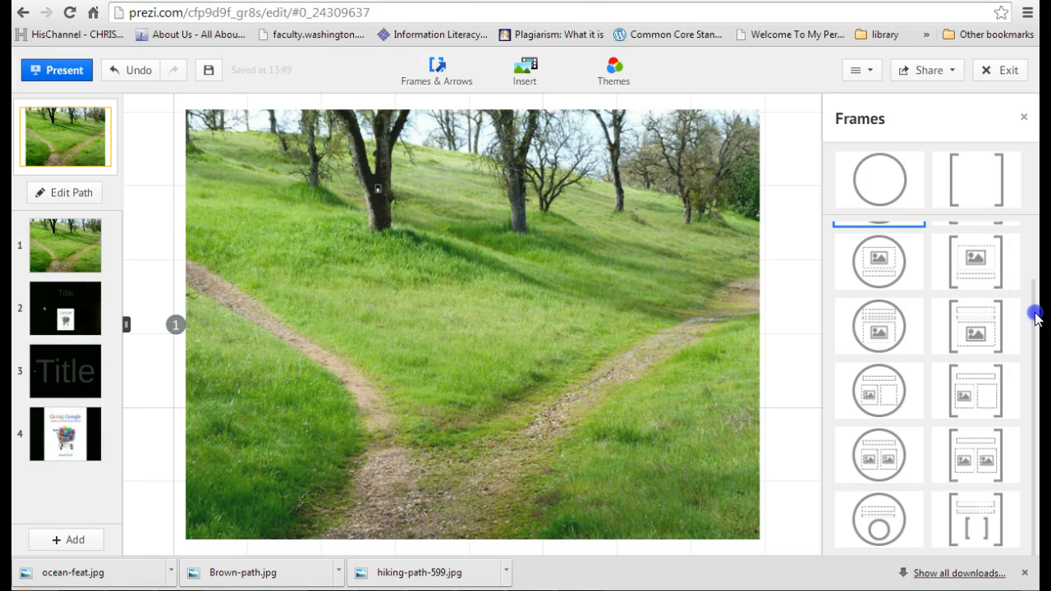
mouse_move(1035, 309)
left_mouse_down()
mouse_move(1020, 192)
mouse_move(1036, 315)
left_mouse_up()
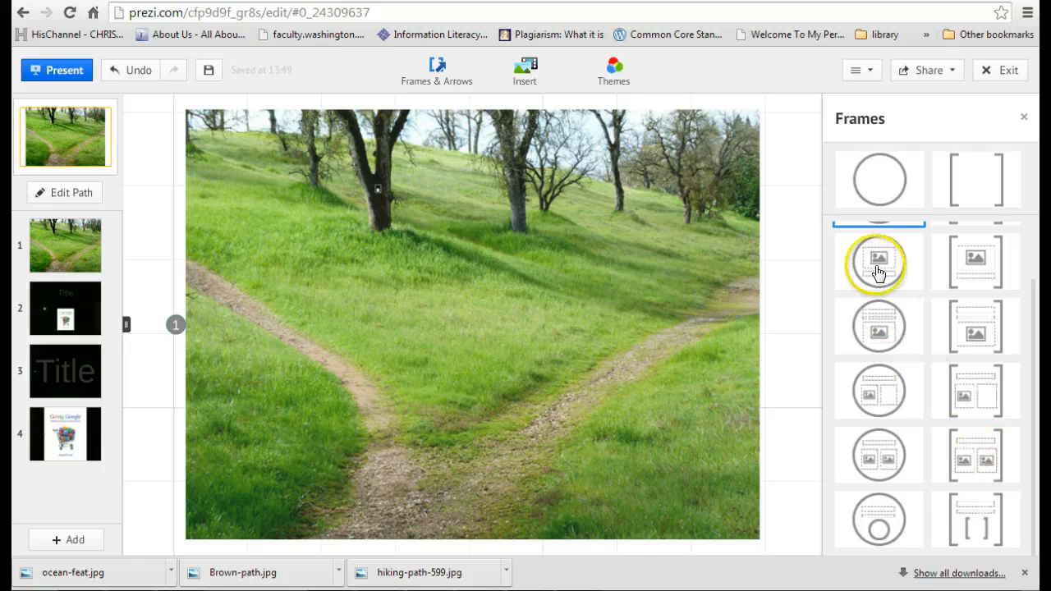
left_click(880, 331)
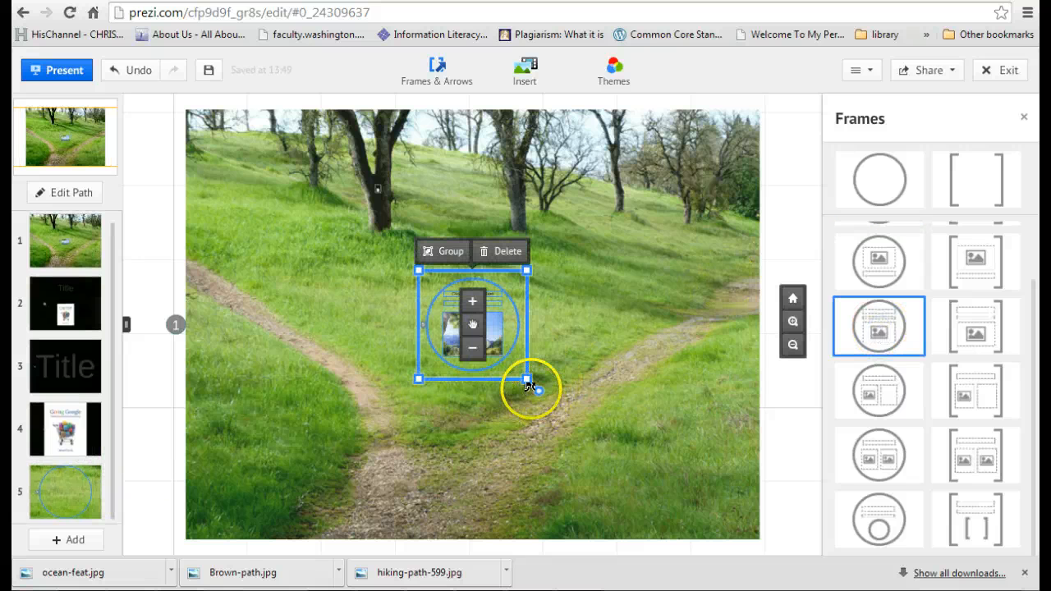
Step: Enlarge the circle frame with its contents to about twice its size and tilt it slightly
left_click_drag(528, 379, 566, 415)
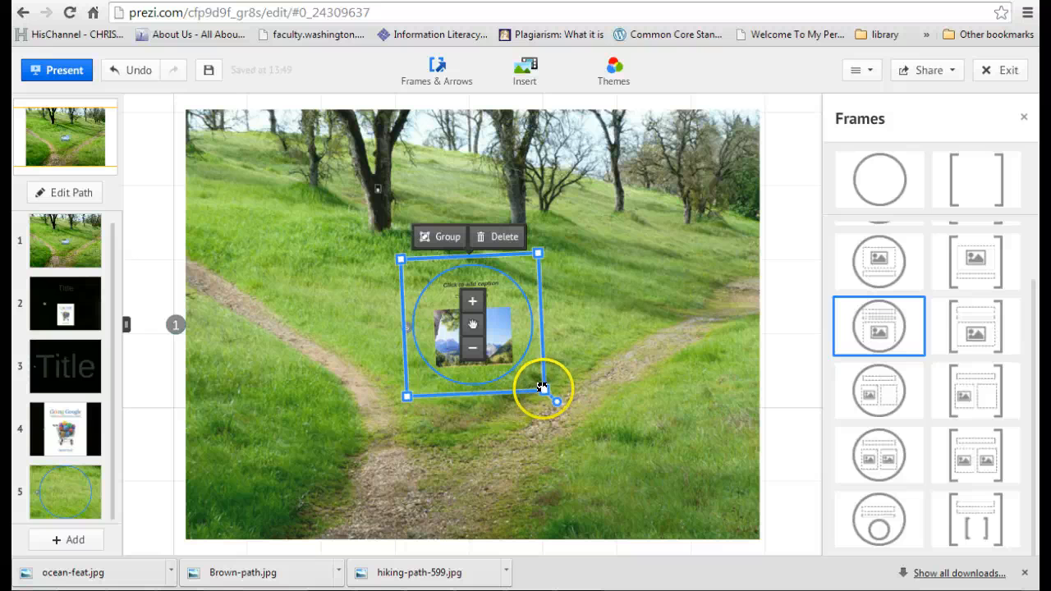
left_click(472, 301)
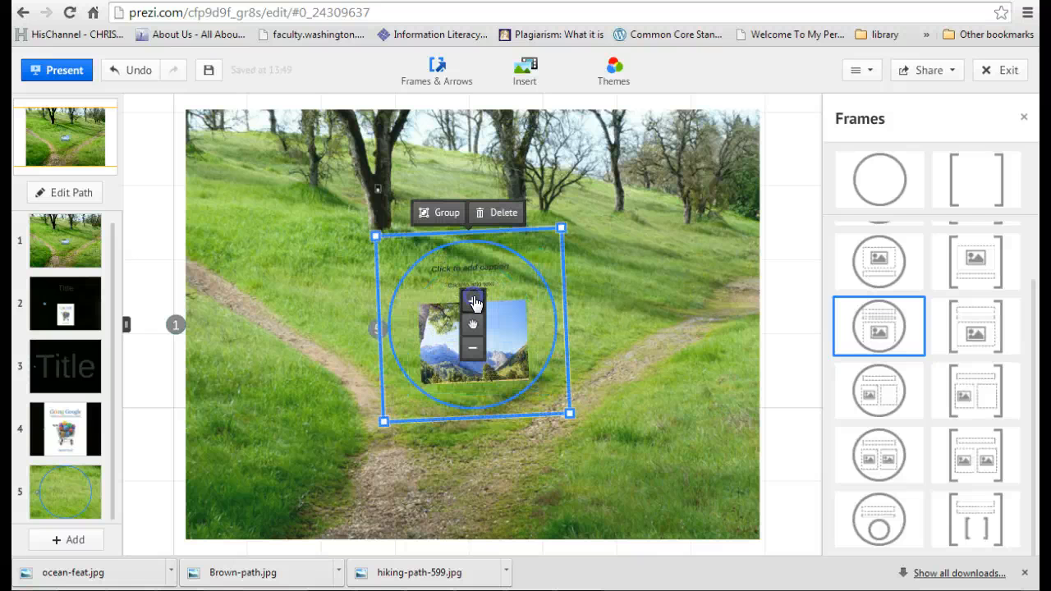
left_click(472, 301)
left_click(734, 306)
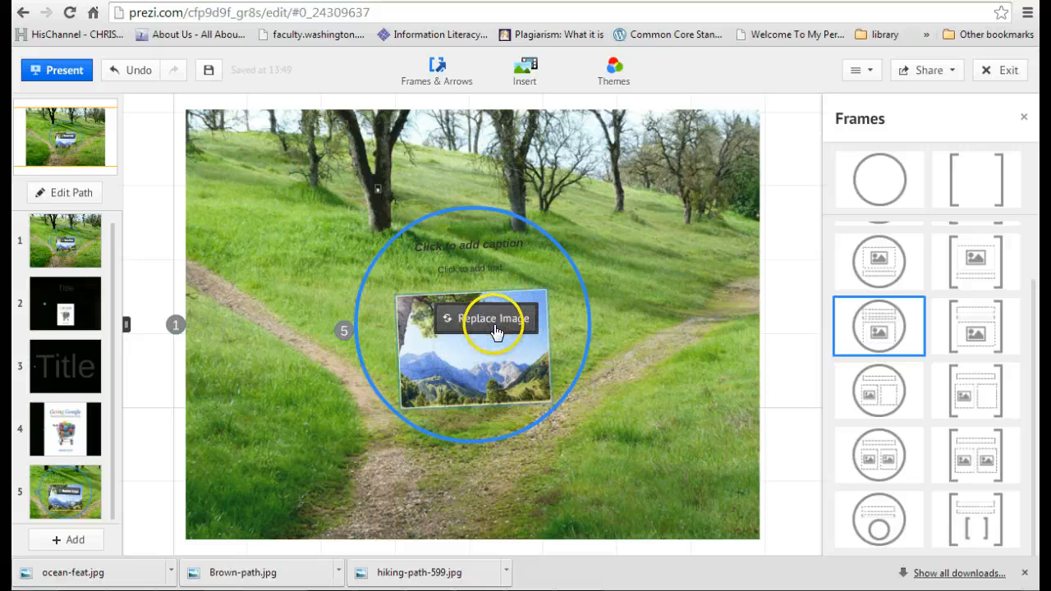
left_click(468, 243)
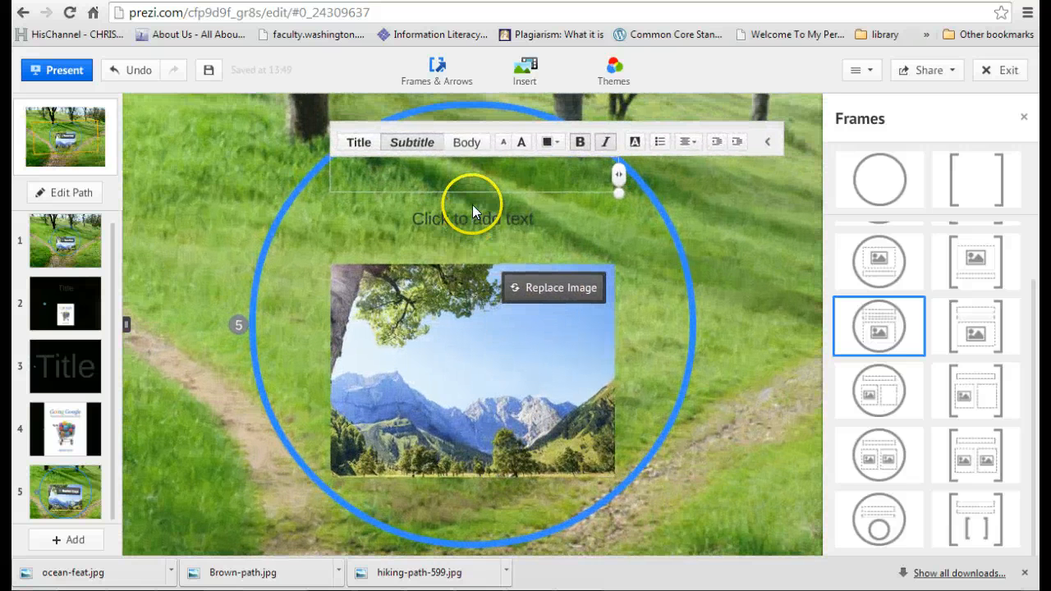
left_click(475, 217)
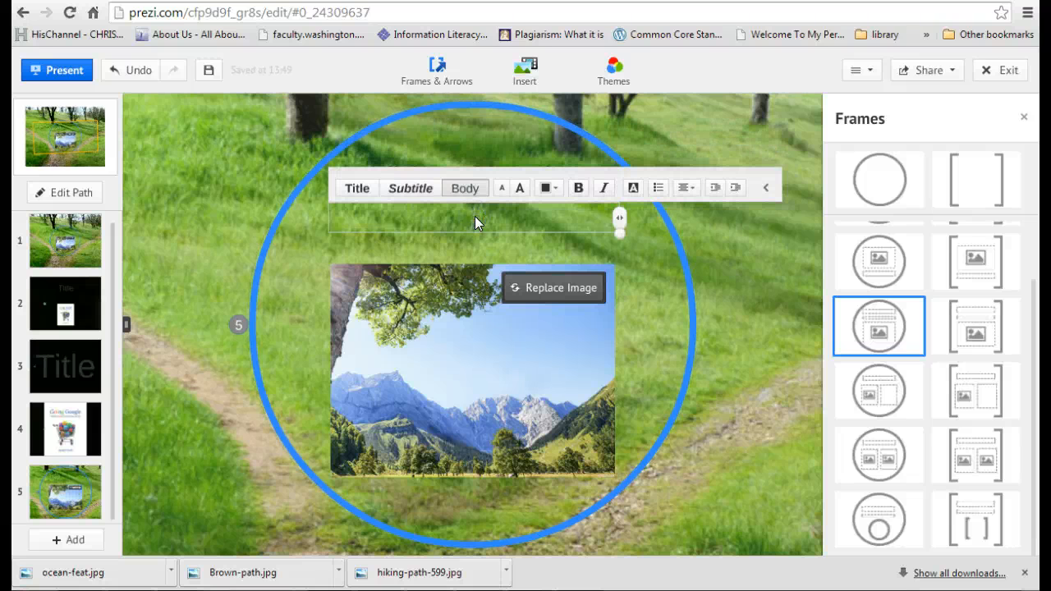
left_click(750, 345)
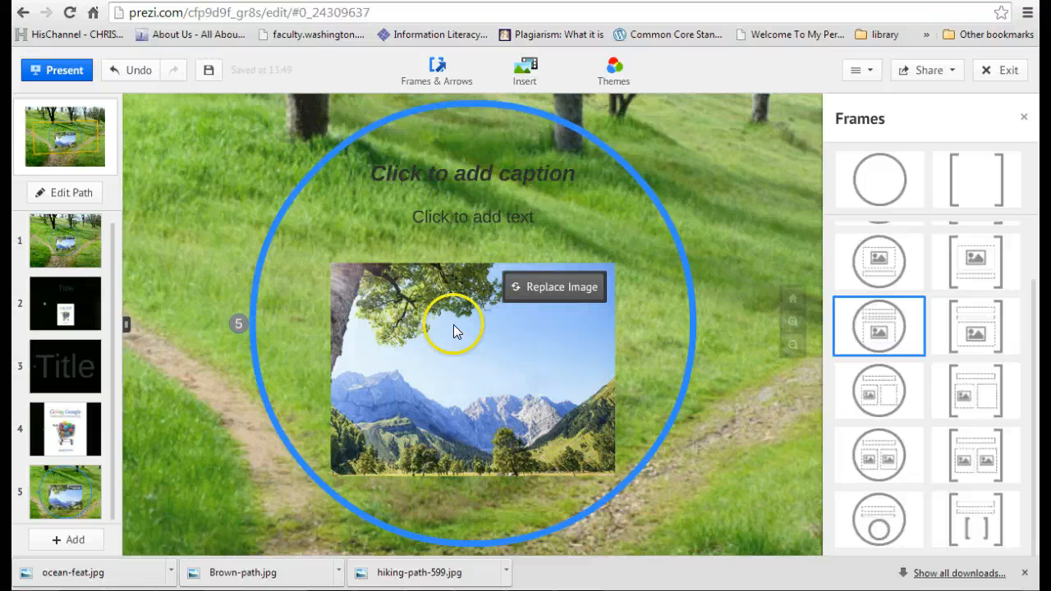
left_click_drag(110, 395, 112, 469)
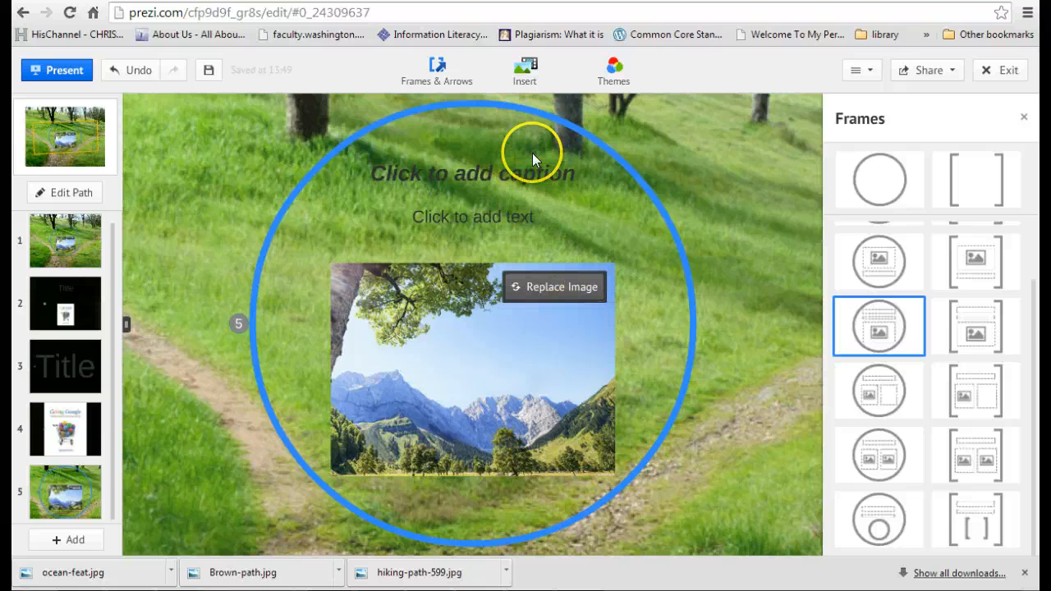
Step: Enter "Title" as the circle frame's caption and add the caption to the presentation path
left_click(545, 183)
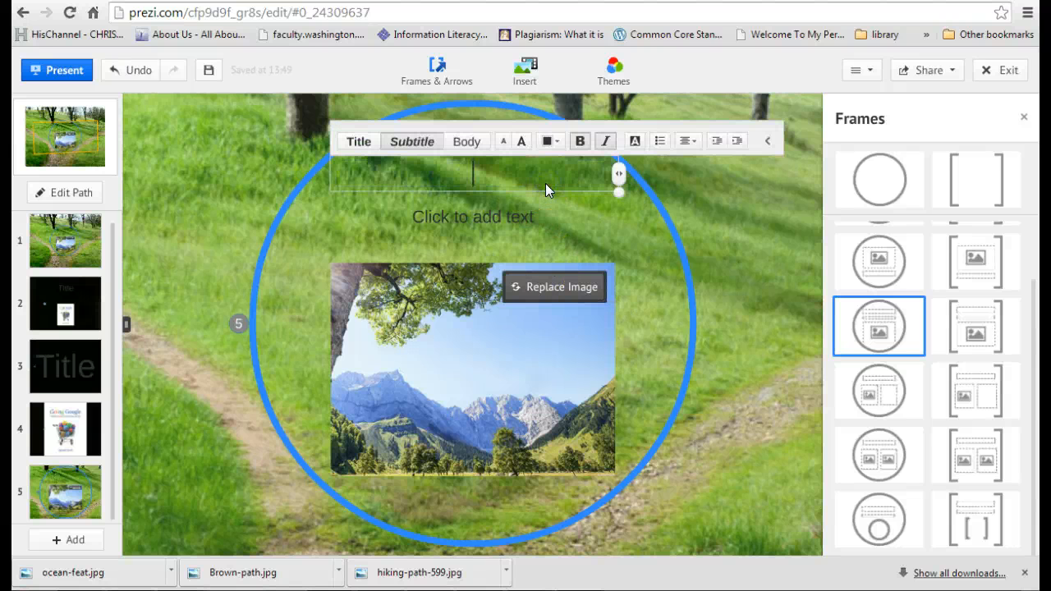
left_click(555, 202)
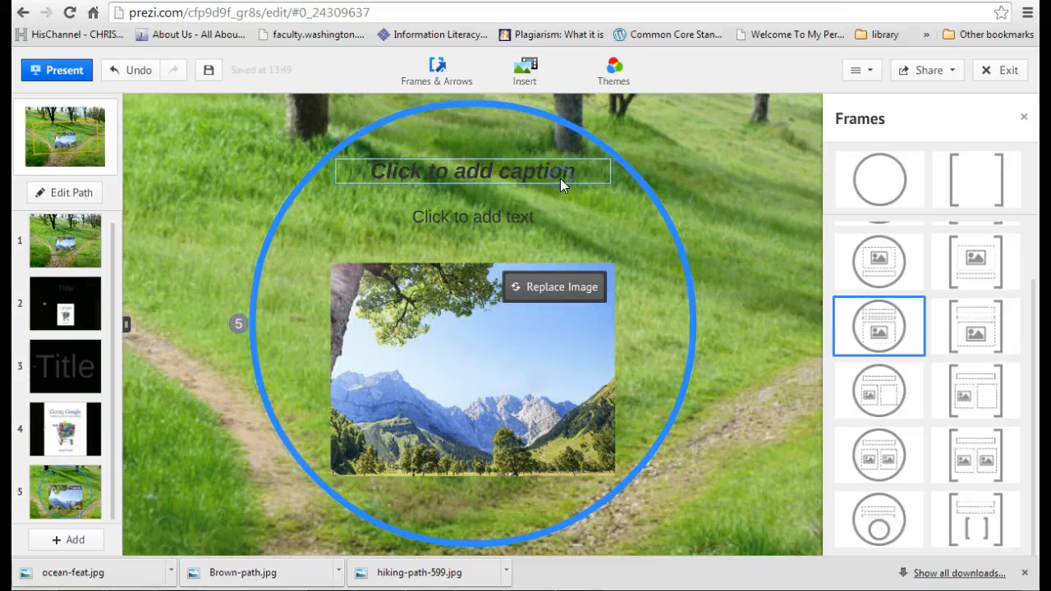
left_click(559, 169)
type("Title")
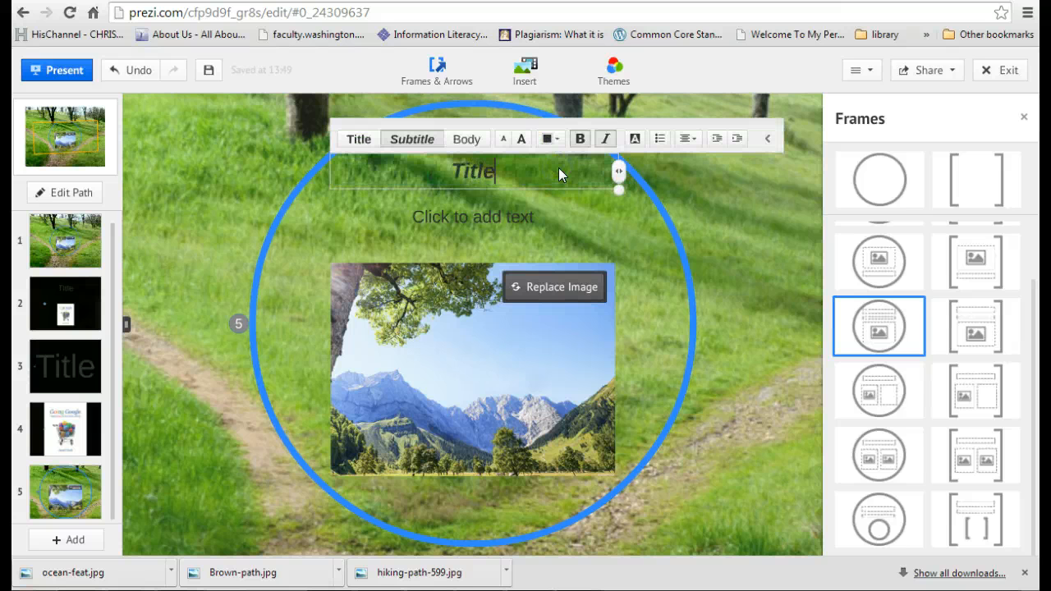
left_click(563, 193)
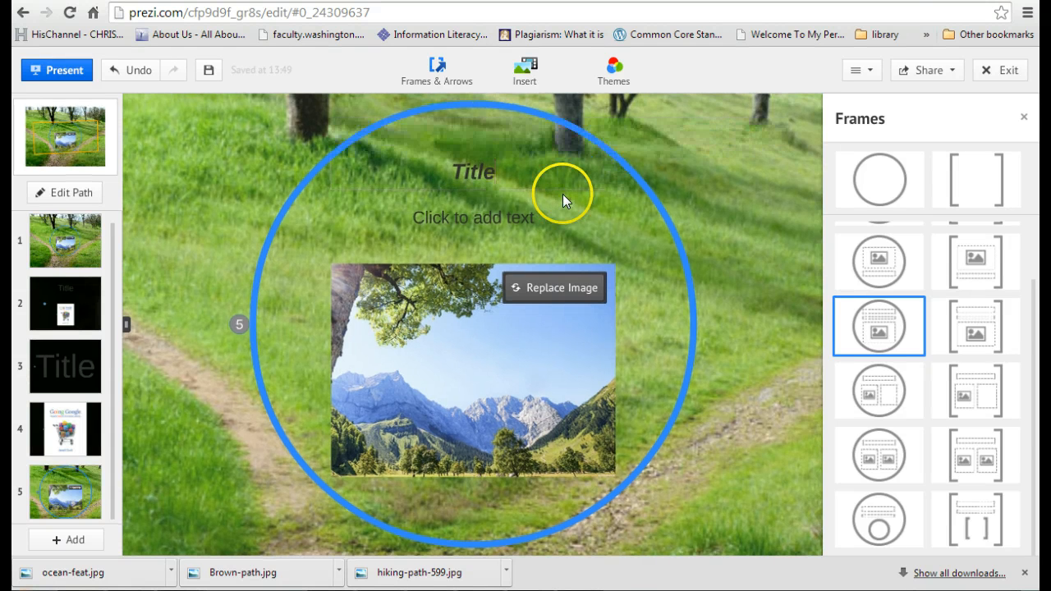
right_click(480, 182)
left_click(503, 238)
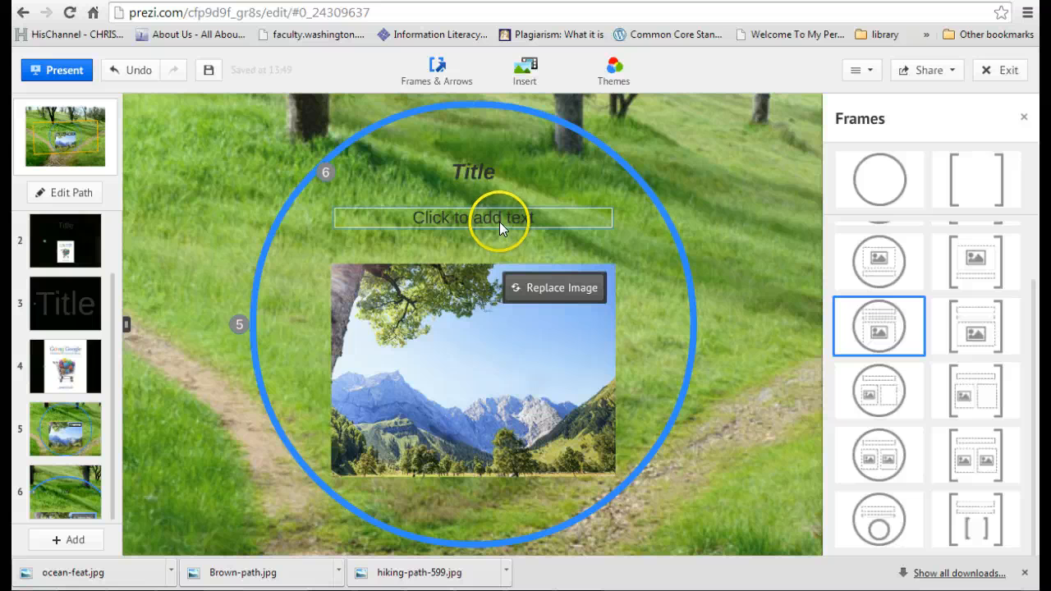
Step: Enter "Body" as the text under the circle frame's caption and add that text to the presentation path
left_click(499, 220)
type("Body")
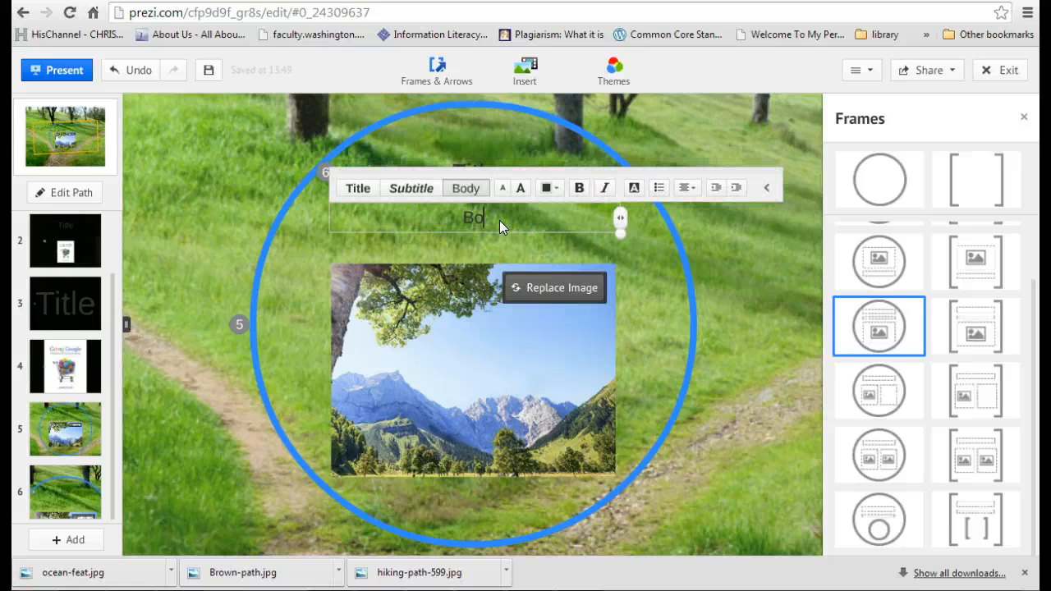
left_click(513, 246)
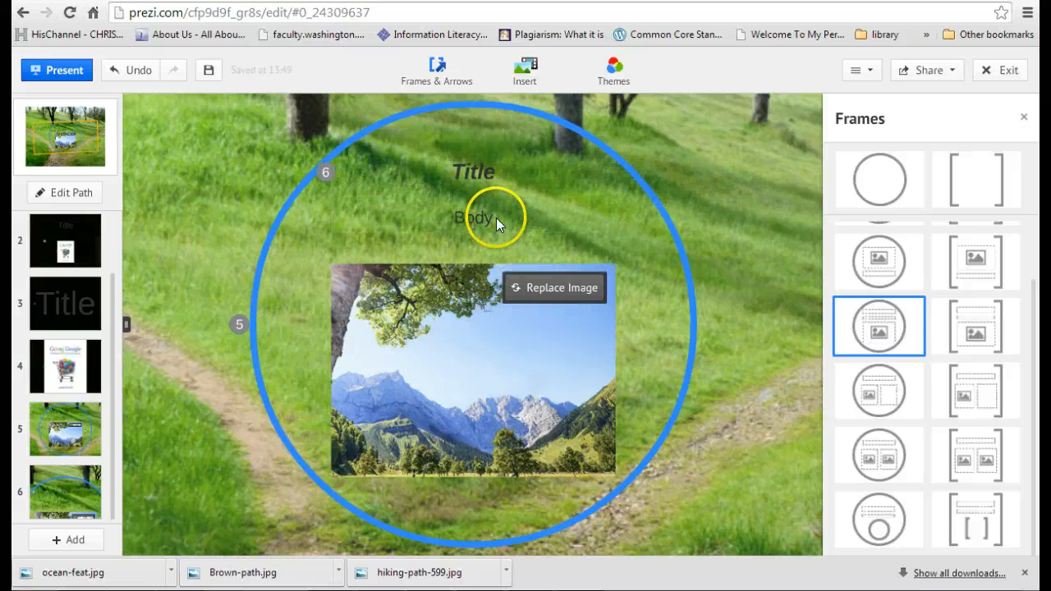
right_click(497, 230)
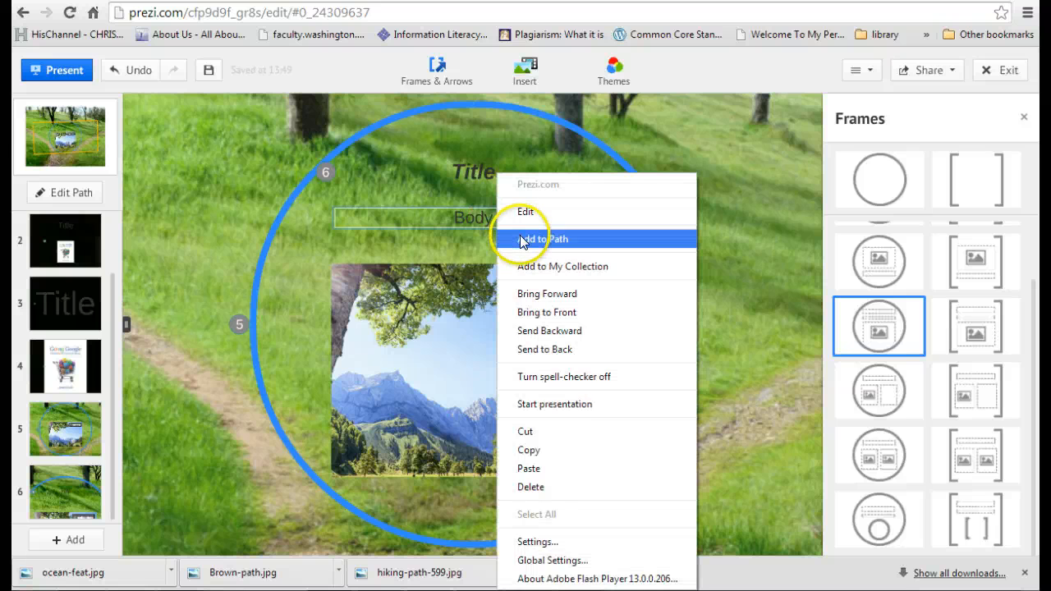
left_click(526, 238)
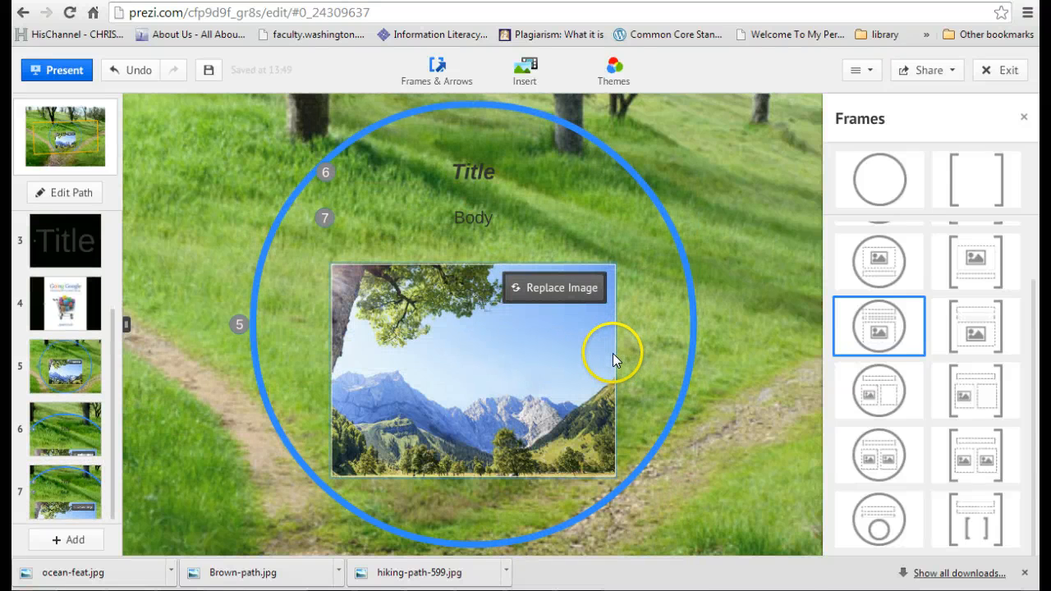
Step: Add the mountain landscape image in the circle frame to the presentation path
right_click(613, 353)
left_click(645, 261)
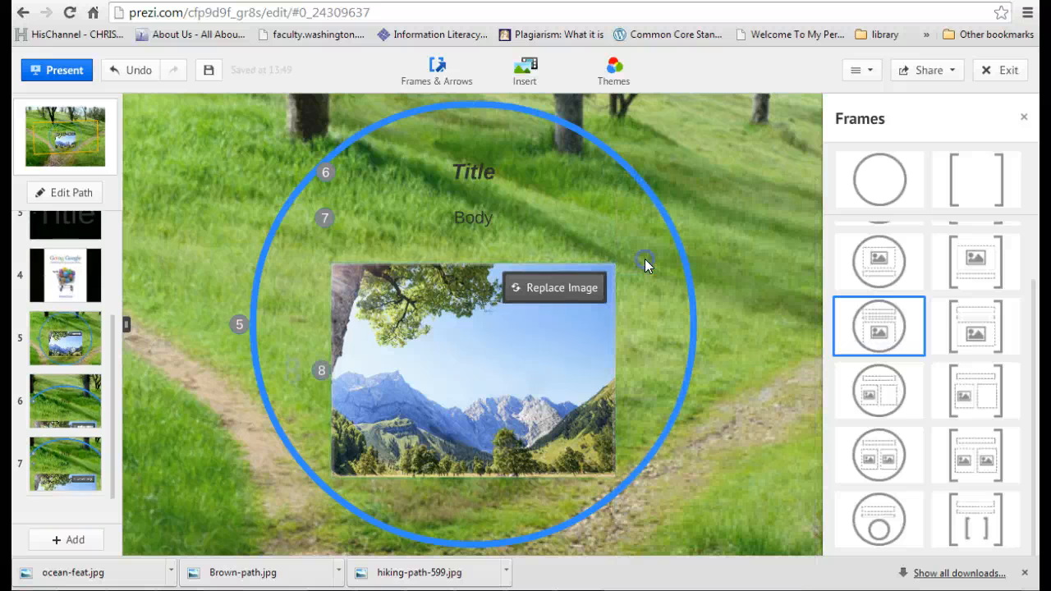
left_click(349, 207)
Step: View path points 5 to 8 in order to check the circle frame's sequence, ending zoomed out to the whole frame
left_click(89, 283)
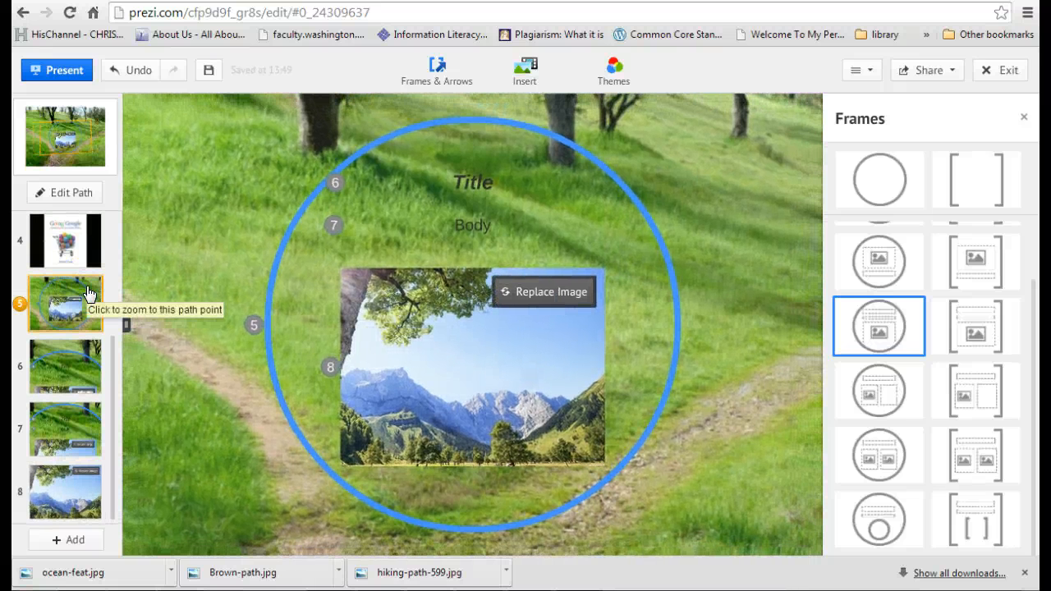
left_click(80, 365)
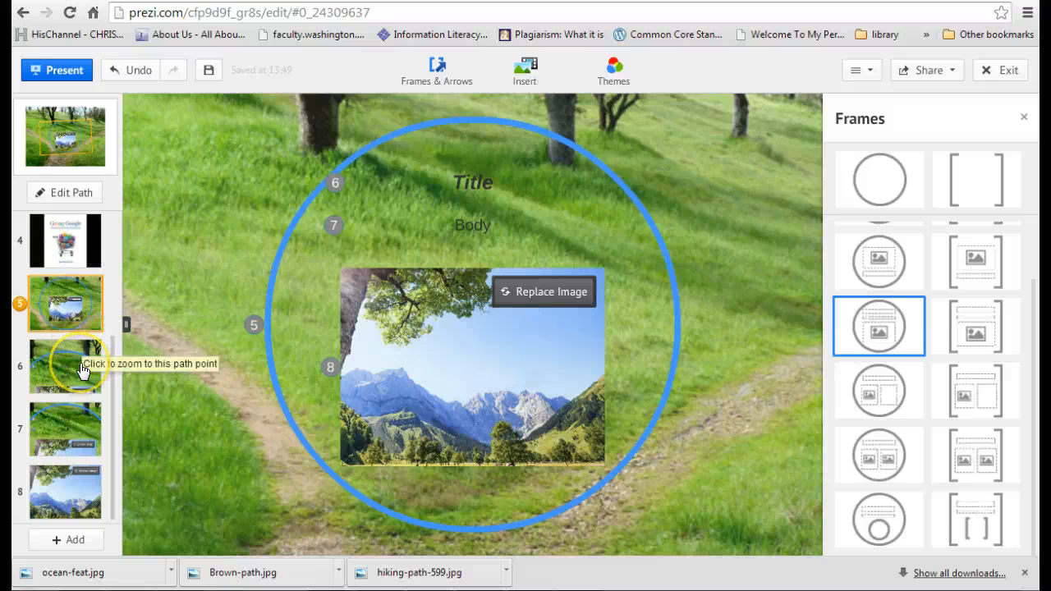
left_click(80, 369)
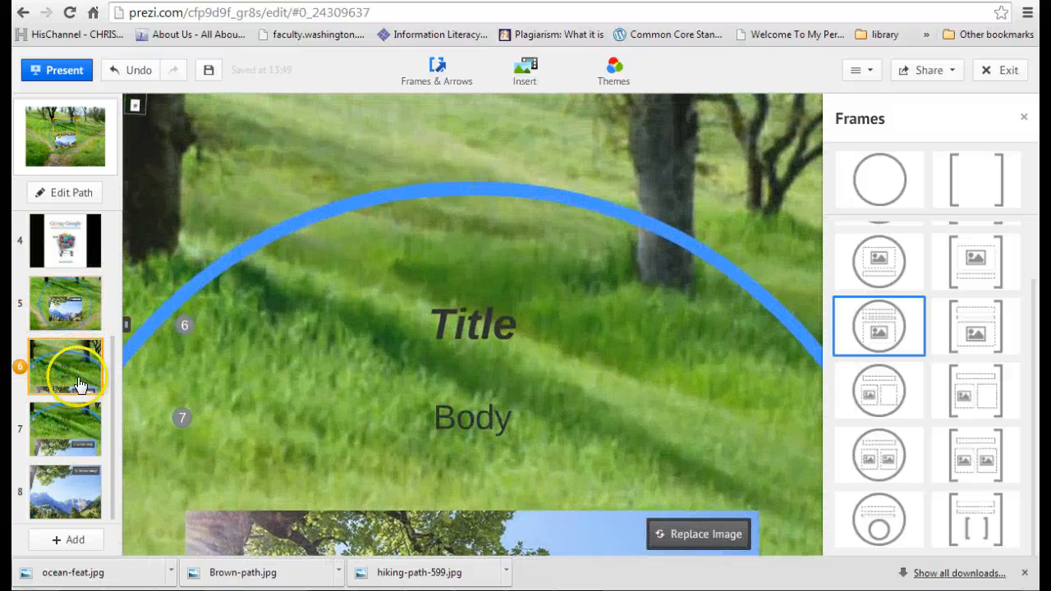
left_click(76, 415)
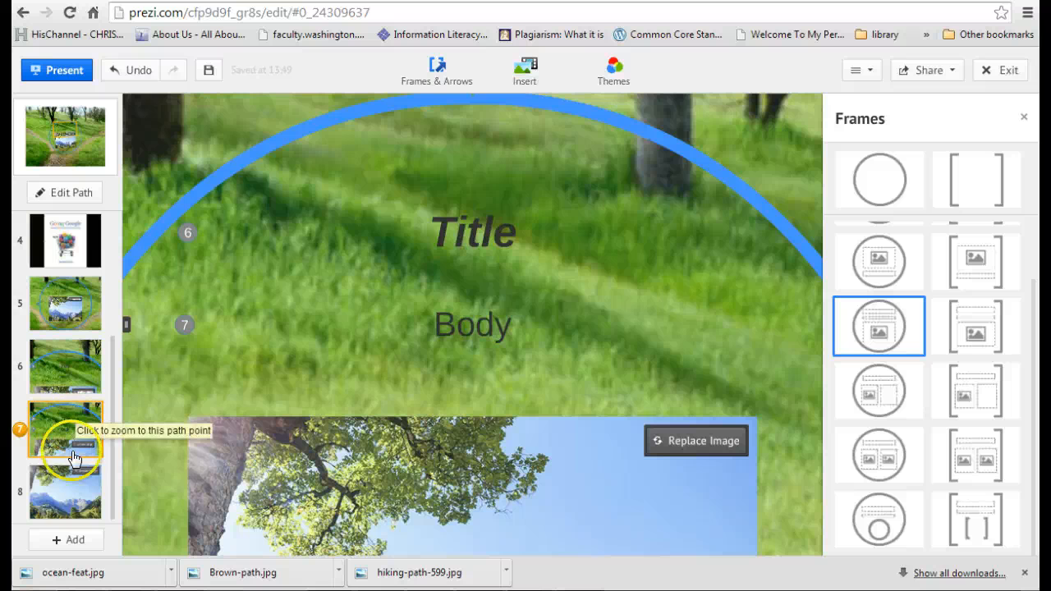
left_click(72, 496)
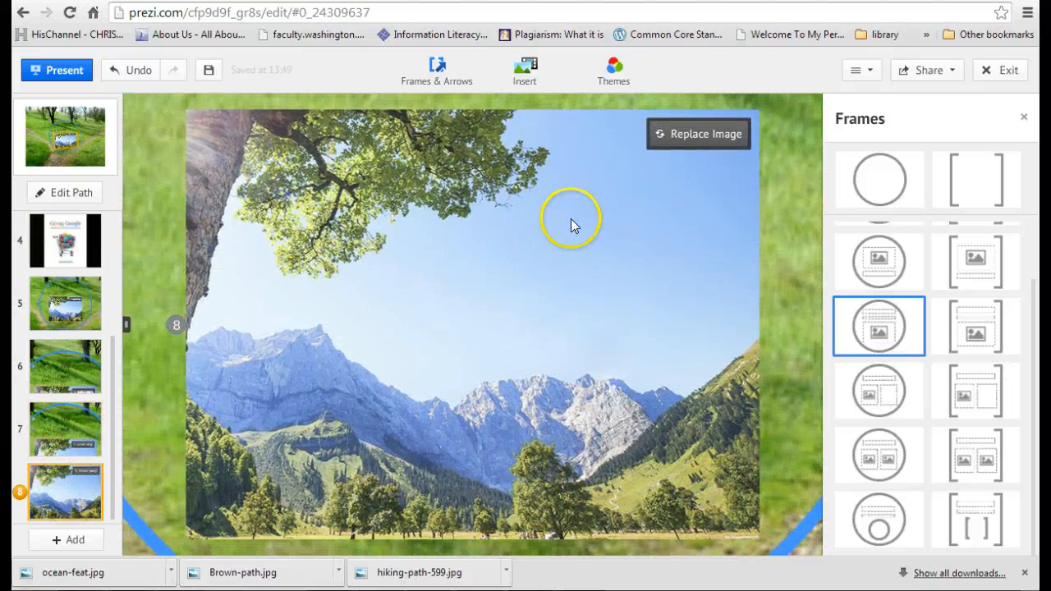
left_click(791, 346)
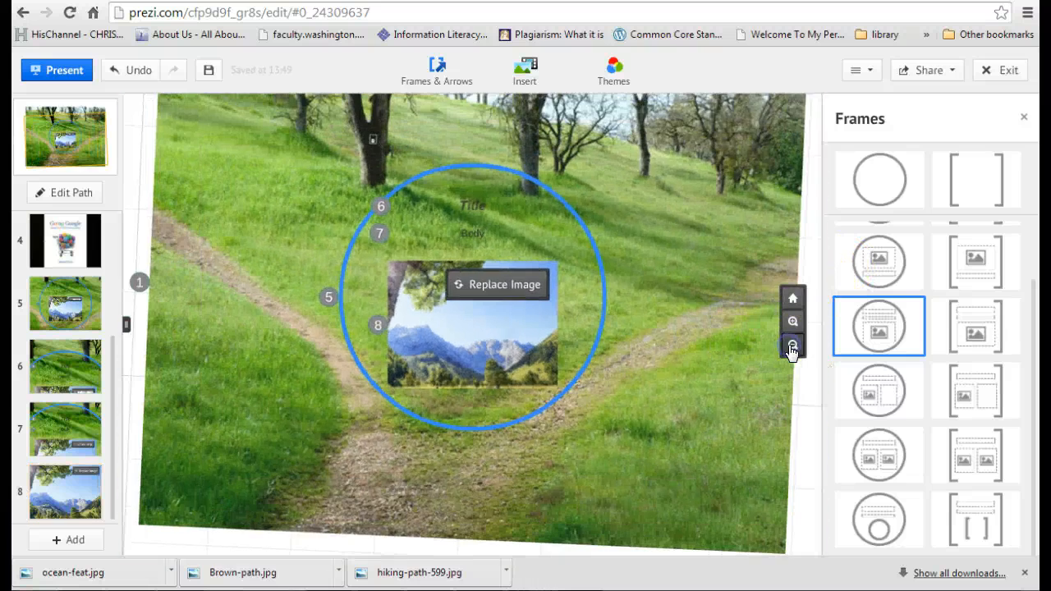
Step: Remove the circle frame around the mountain landscape image while keeping its title, body text and image on the canvas
left_click(791, 346)
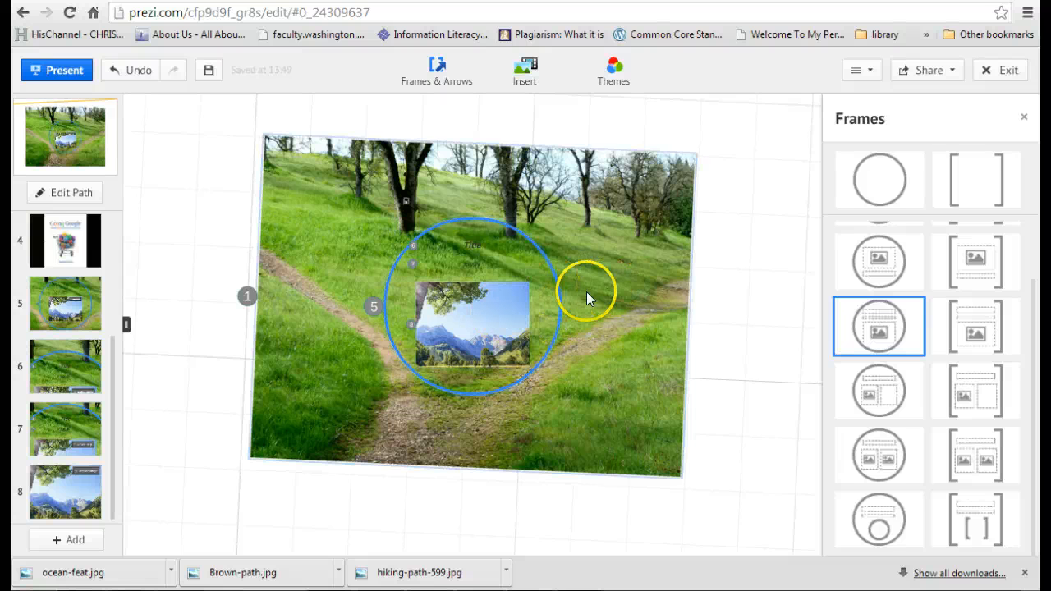
left_click(559, 287)
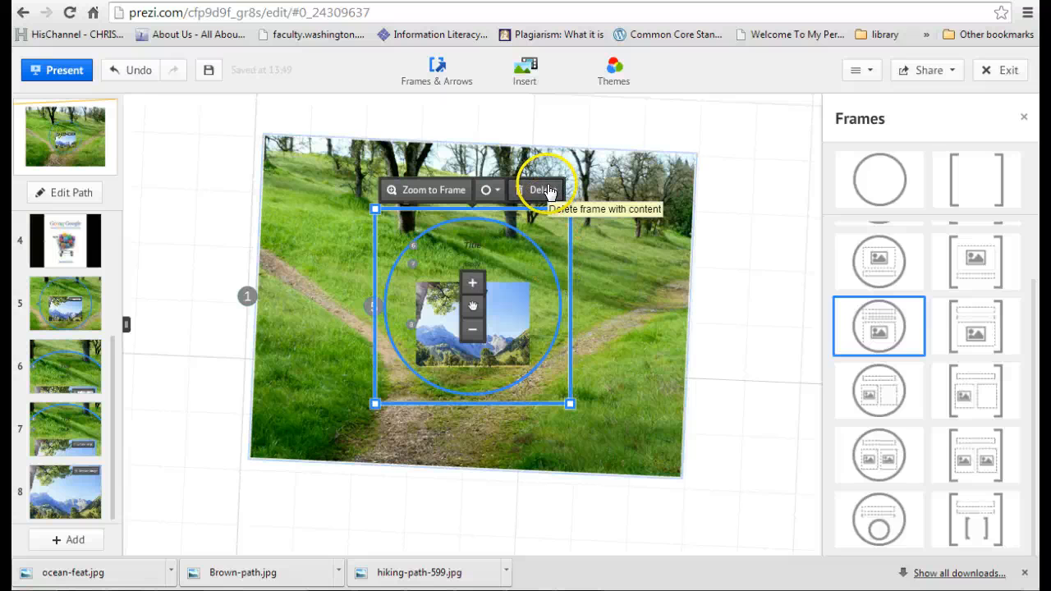
right_click(573, 276)
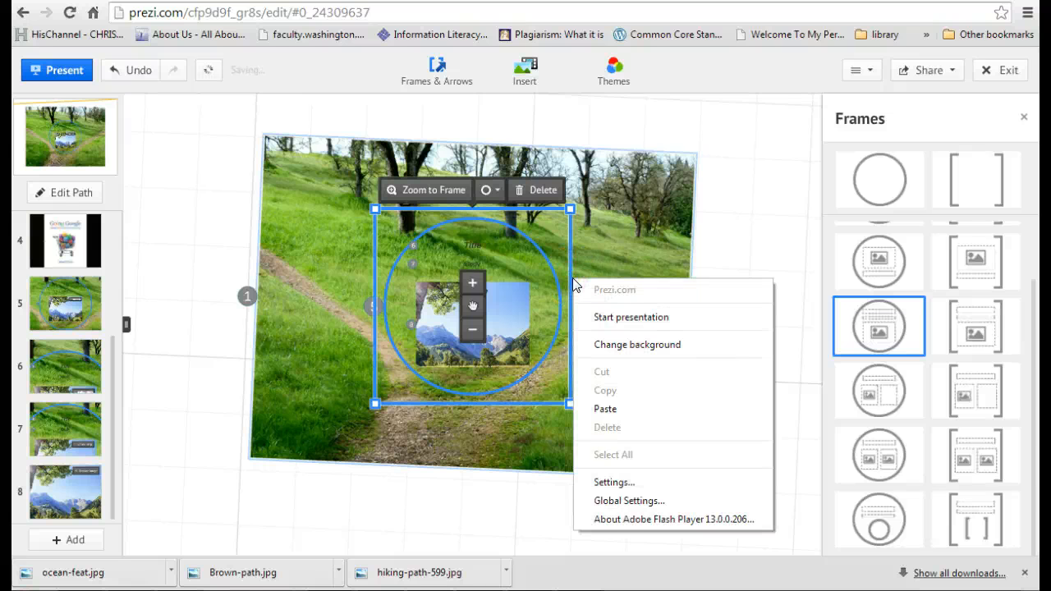
left_click(575, 242)
left_click(543, 360)
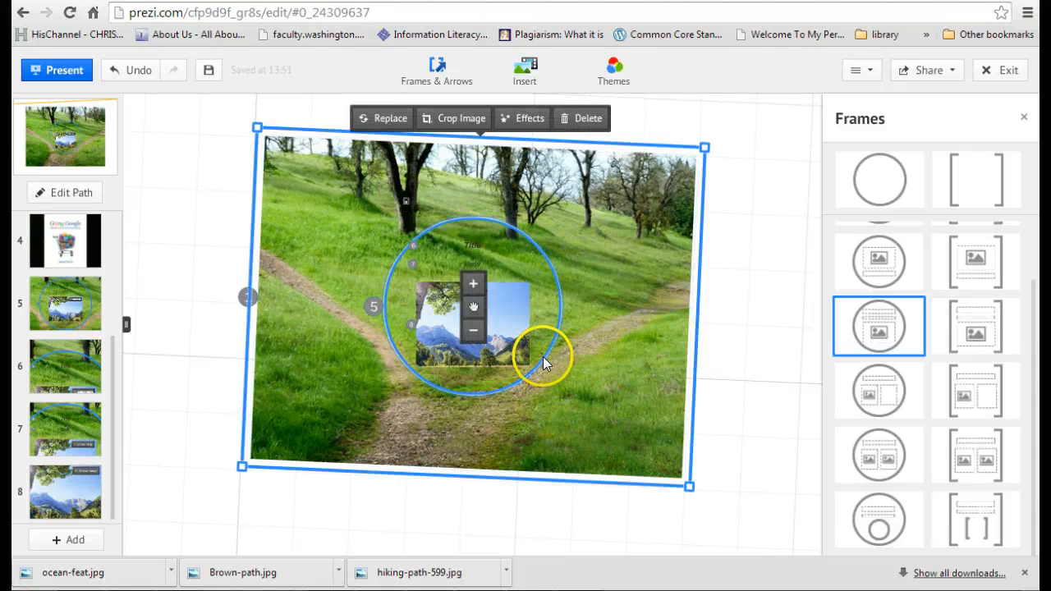
right_click(542, 356)
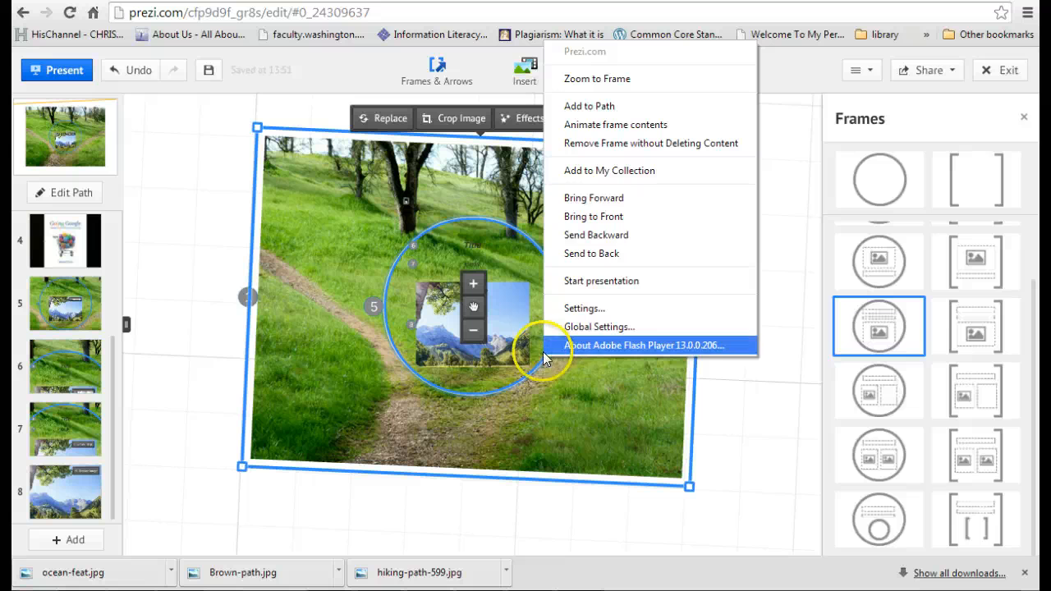
left_click(583, 144)
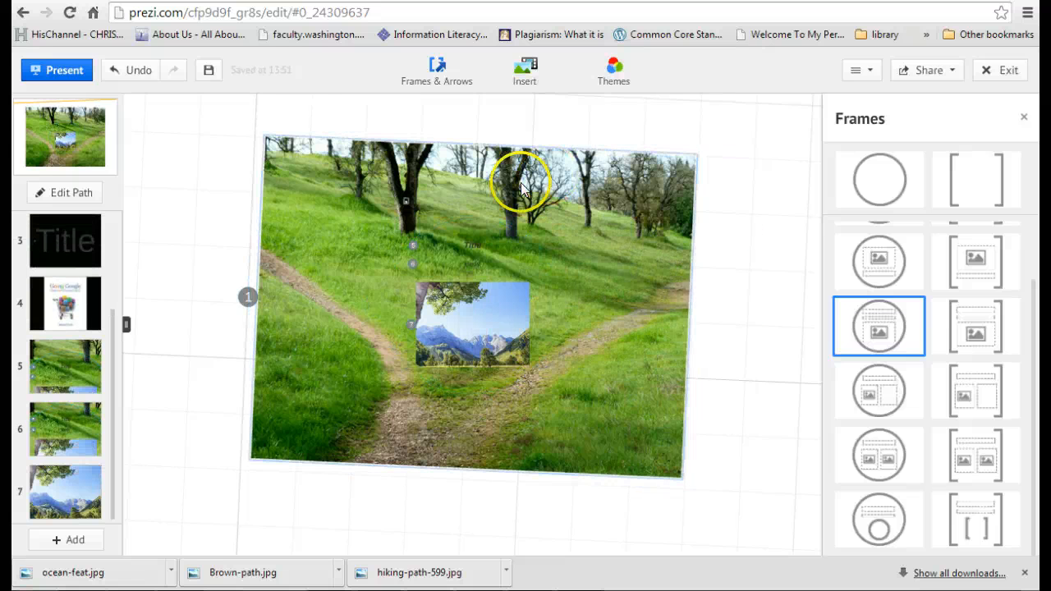